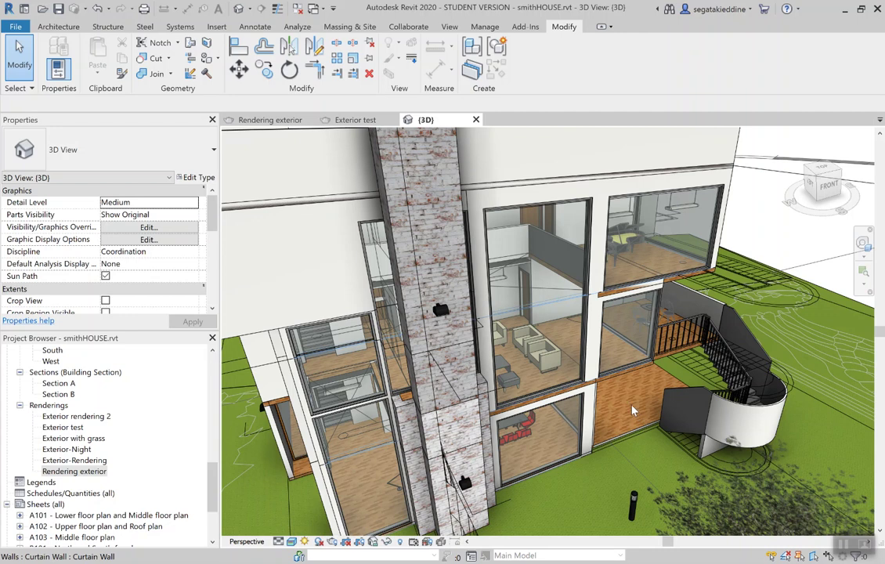
# Step: Preview the 3D view in the Consistent Colors and Shaded visual styles and return it to Realistic
pyautogui.click(292, 541)
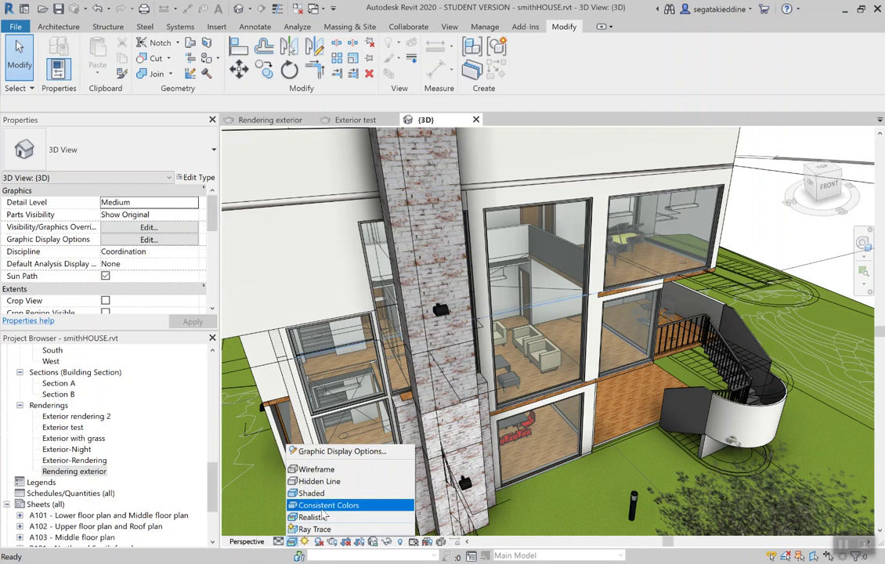
pyautogui.click(325, 506)
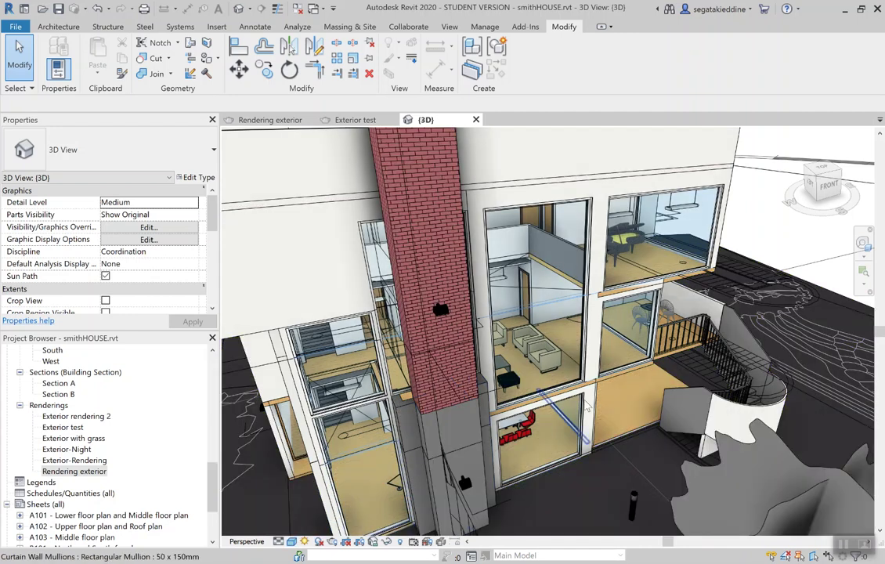
pyautogui.click(291, 541)
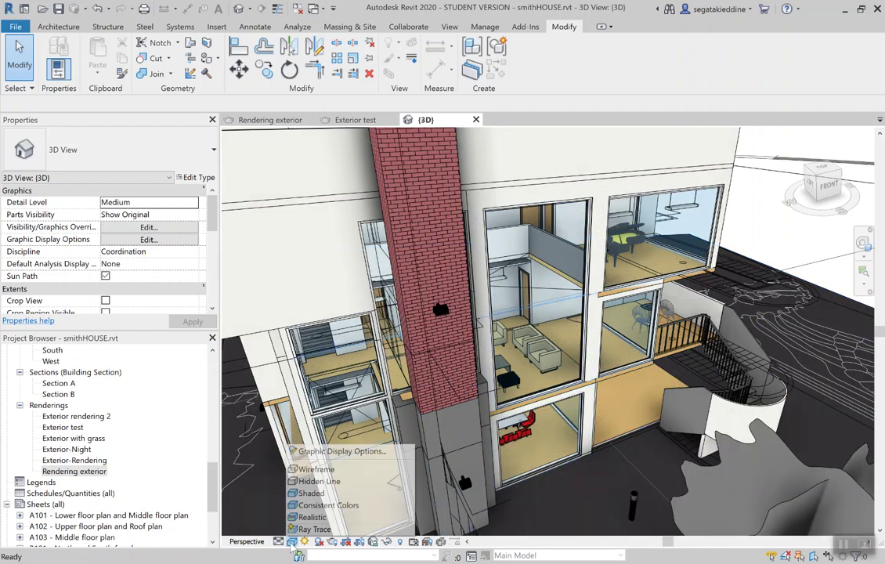
pyautogui.click(307, 493)
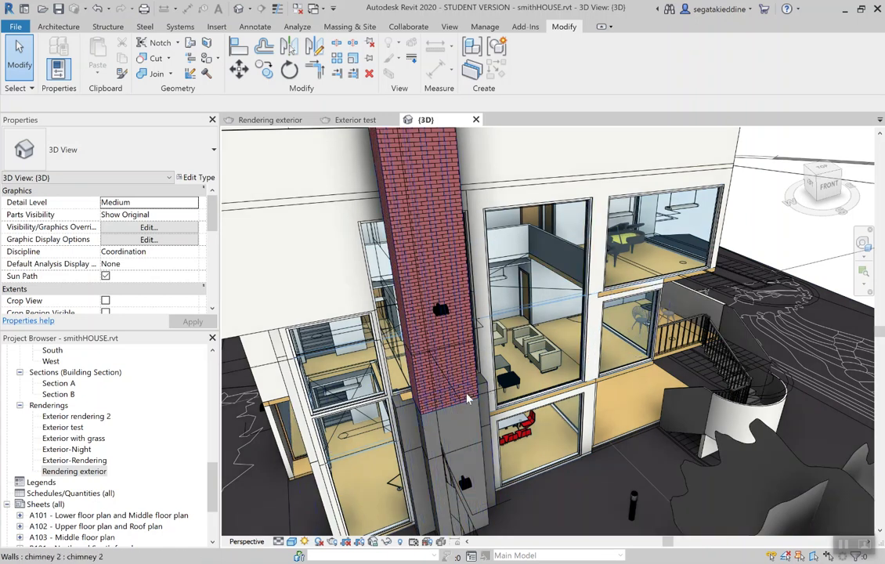
pyautogui.click(291, 541)
pyautogui.click(303, 524)
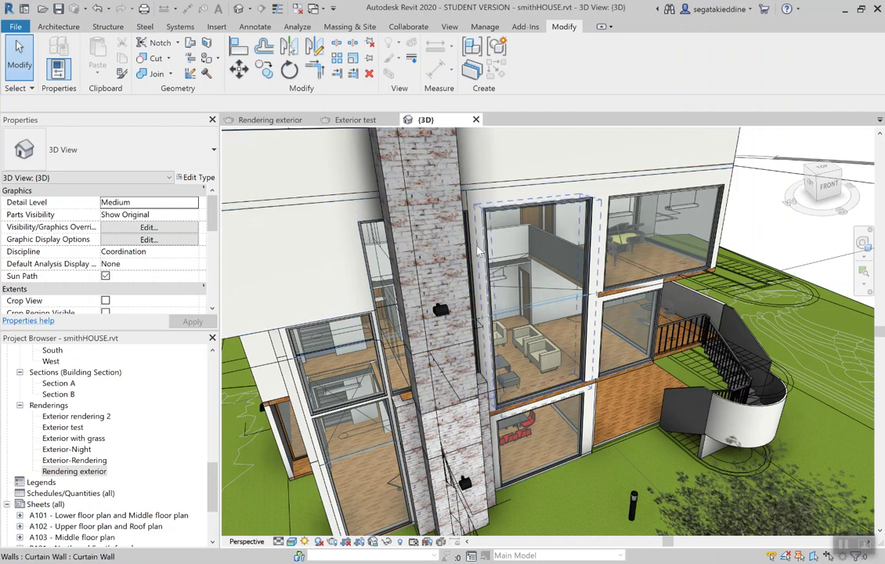
# Step: Open the structure layer's material from the type properties of the white wall beside the brick chimney
pyautogui.click(300, 249)
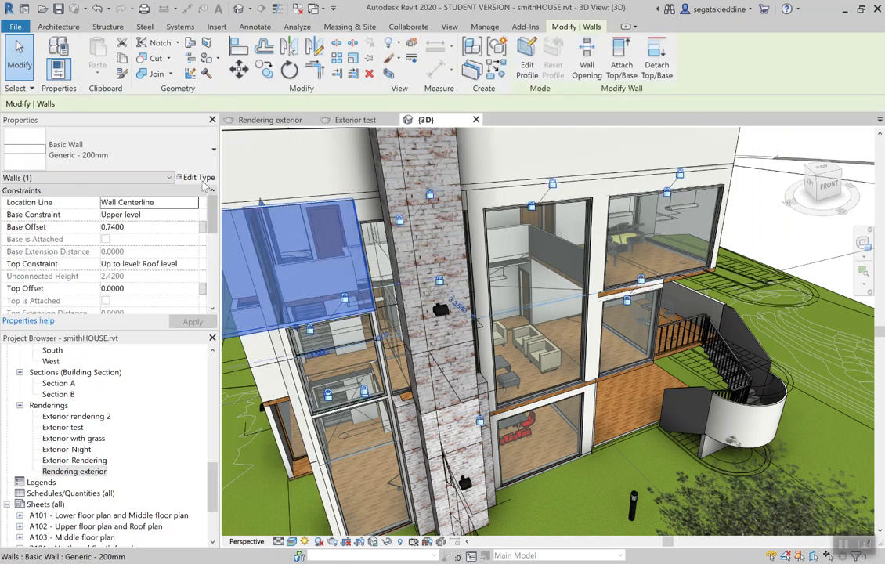
pyautogui.click(192, 177)
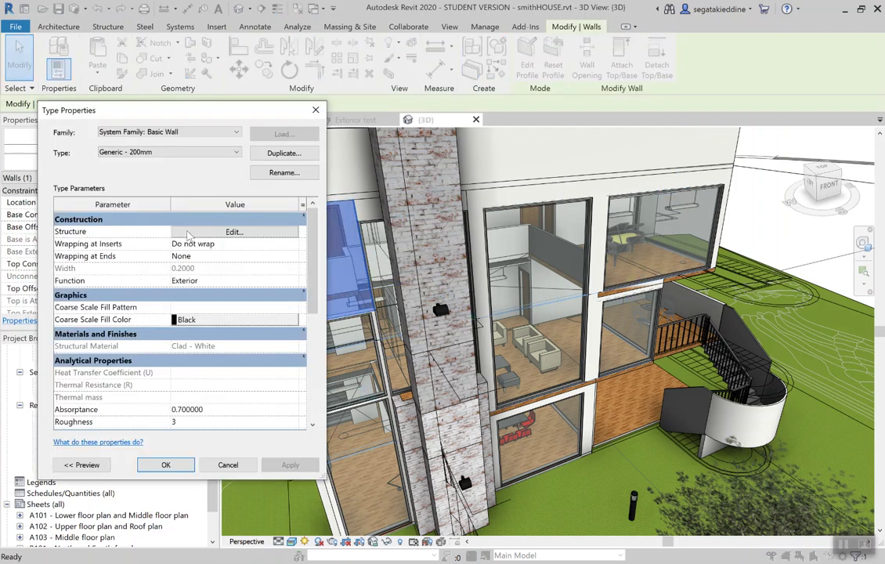
pyautogui.click(210, 232)
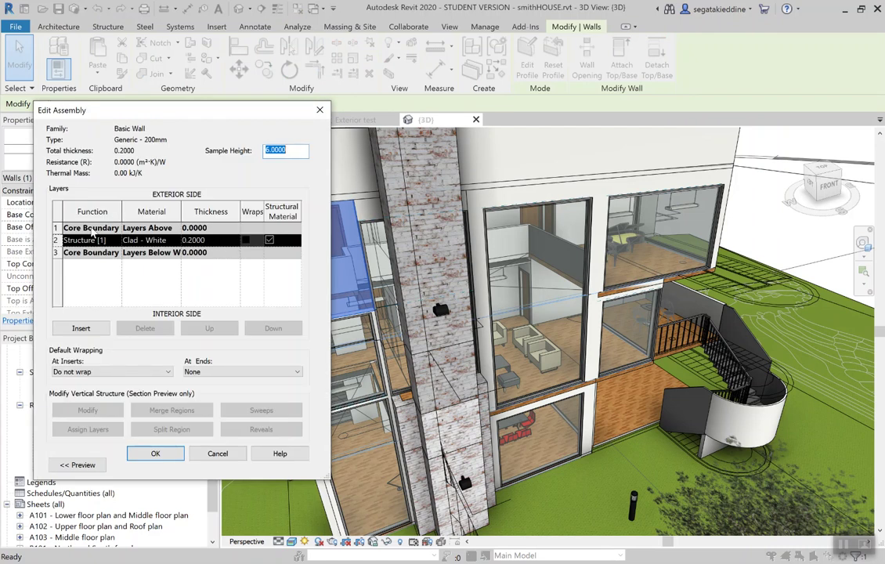
pyautogui.click(157, 240)
pyautogui.click(175, 239)
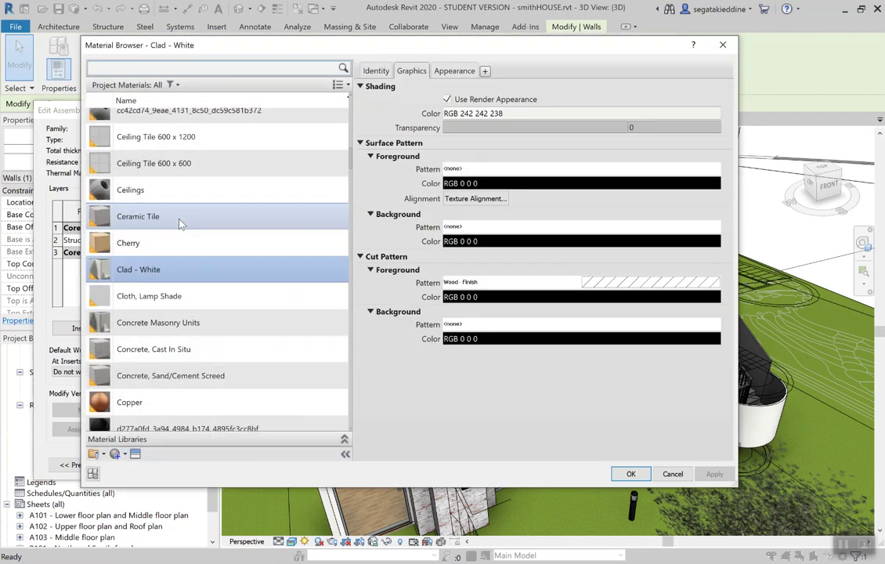
# Step: Search the materials for "clad", examine Clad - White's appearance in an enlarged preview, and accept the wall type's dialogs
pyautogui.click(198, 66)
pyautogui.write('clad')
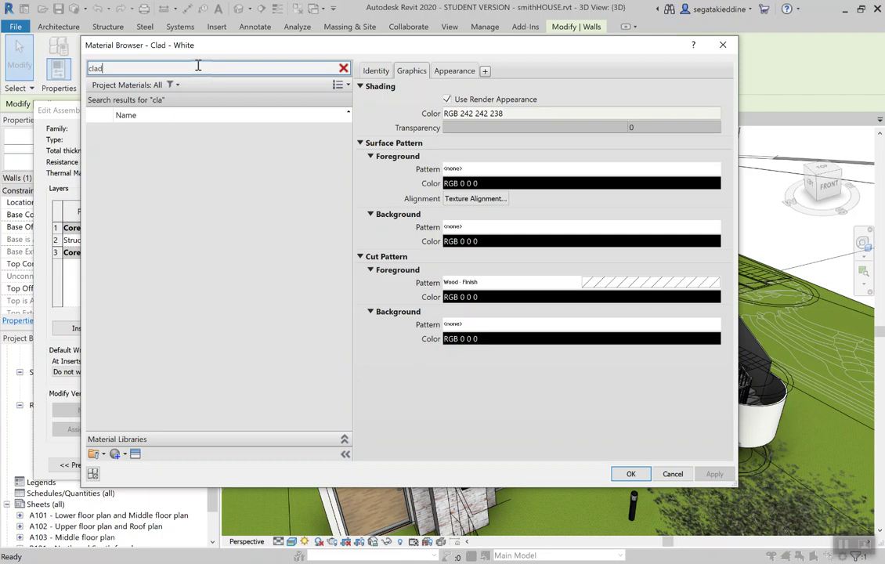
pyautogui.click(161, 145)
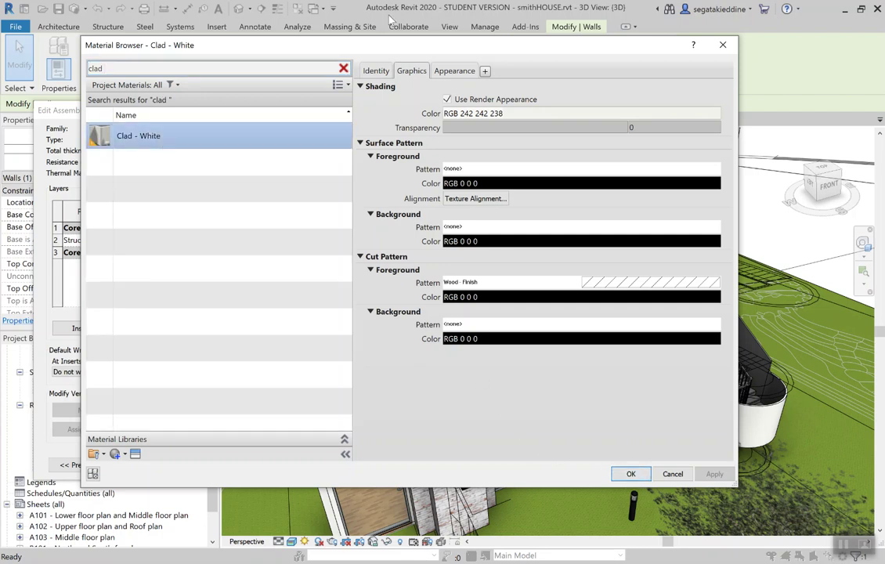
pyautogui.click(453, 71)
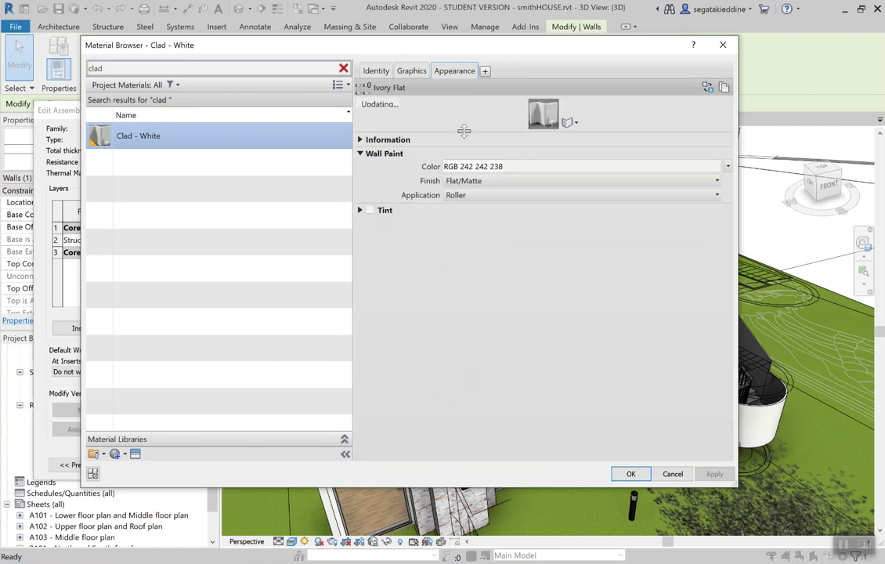
pyautogui.moveTo(461, 174); pyautogui.dragTo(458, 263)
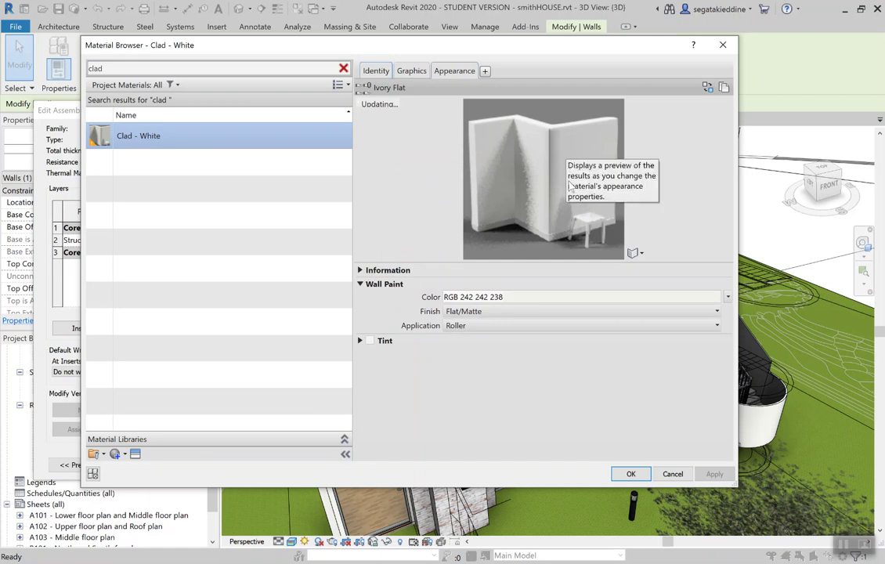
pyautogui.click(631, 473)
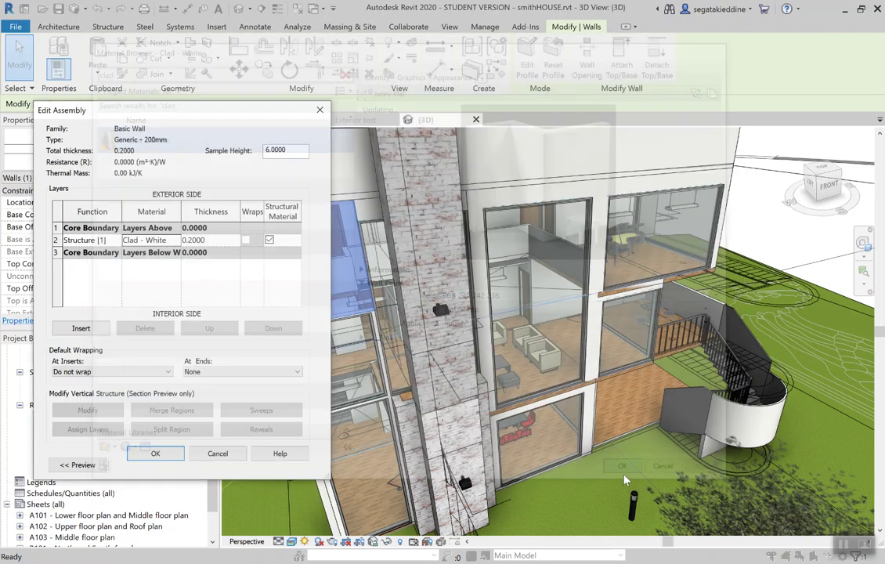
pyautogui.click(155, 454)
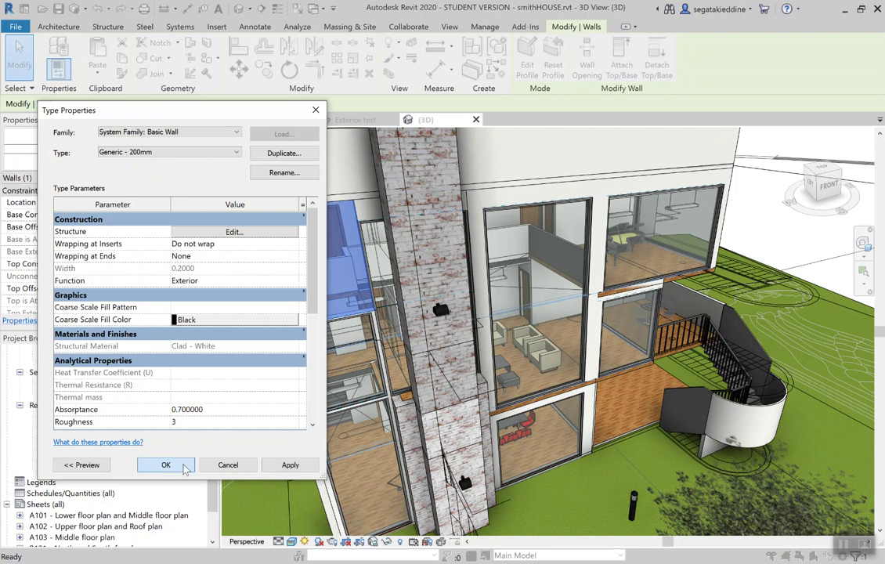
pyautogui.click(166, 518)
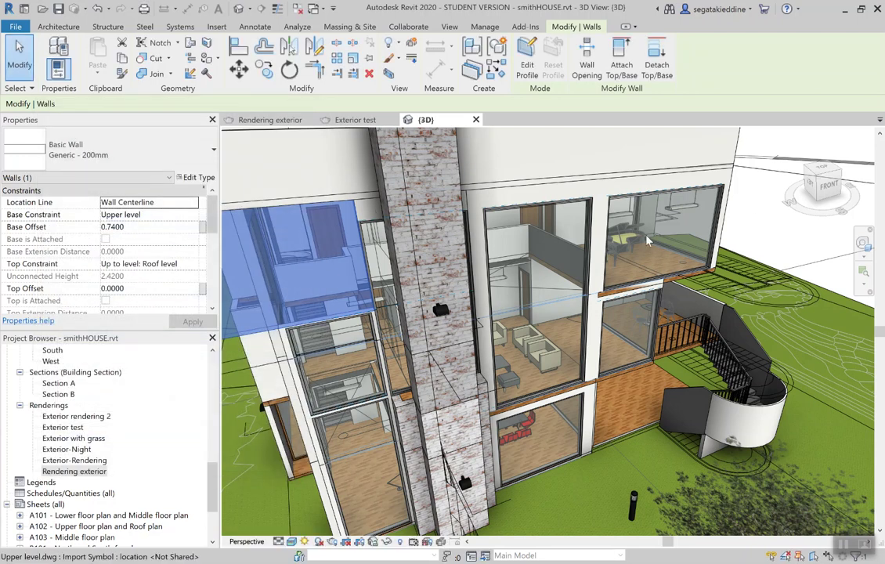
# Step: Open the structure layer's material from the type properties of the lower level's wooden floor
pyautogui.click(736, 213)
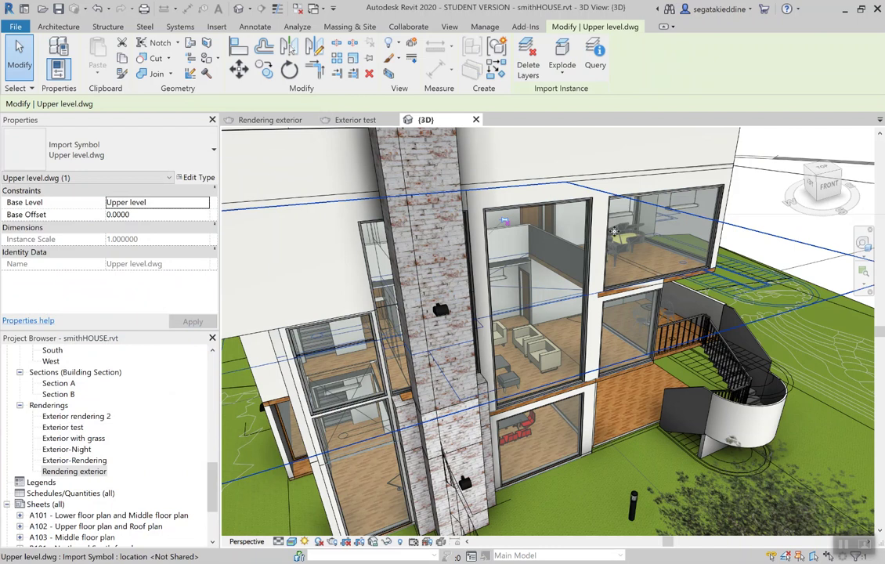
pyautogui.press('Escape')
pyautogui.click(629, 405)
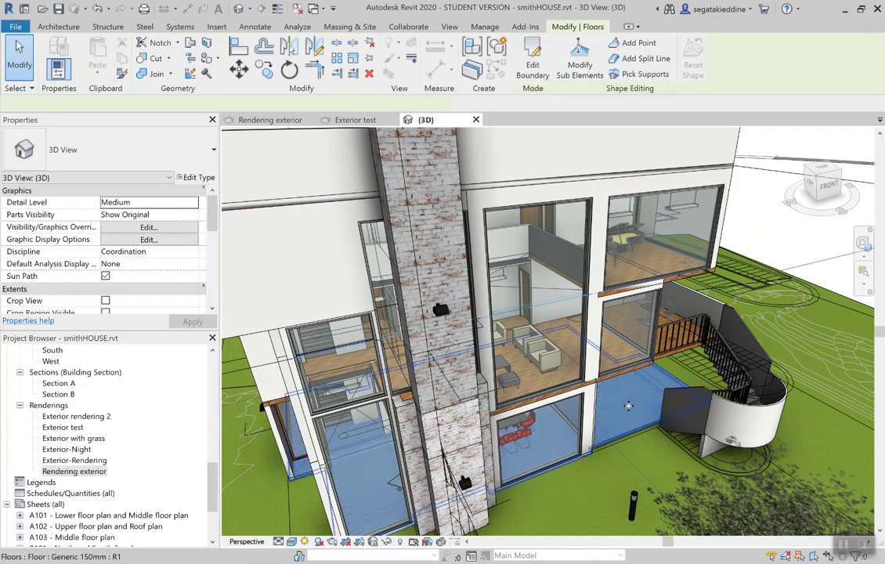
pyautogui.click(196, 178)
pyautogui.click(235, 232)
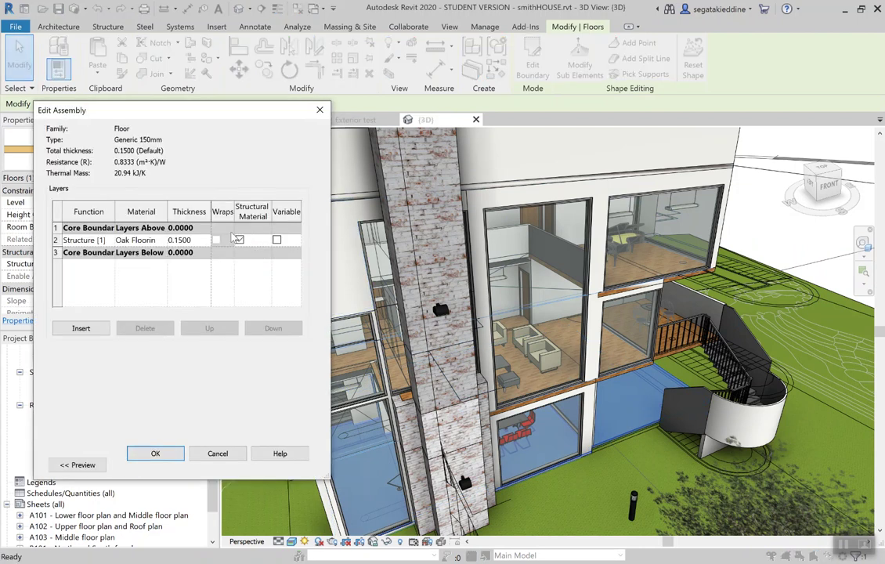
pyautogui.click(162, 239)
pyautogui.click(159, 240)
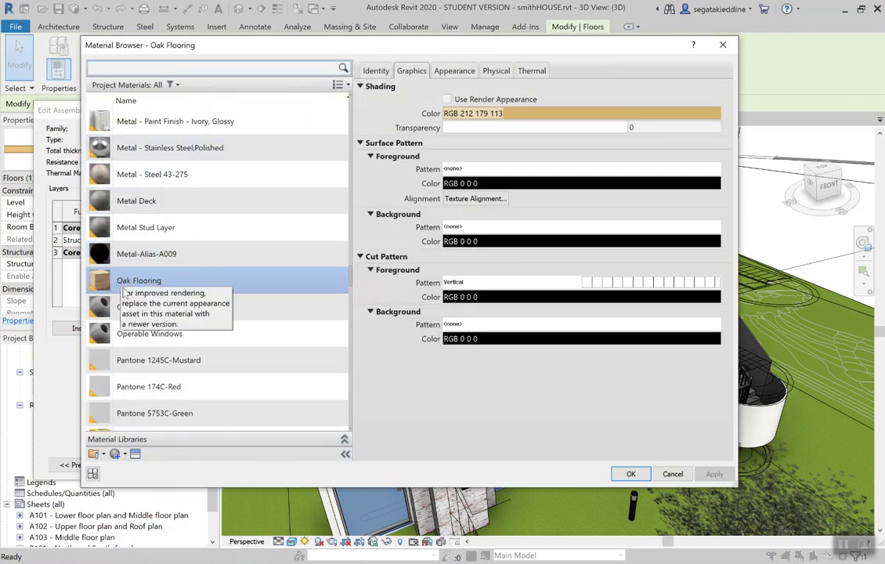
# Step: Search the materials for "oak", examine Oak Flooring's appearance settings, and accept the material
pyautogui.click(200, 71)
pyautogui.write('oak')
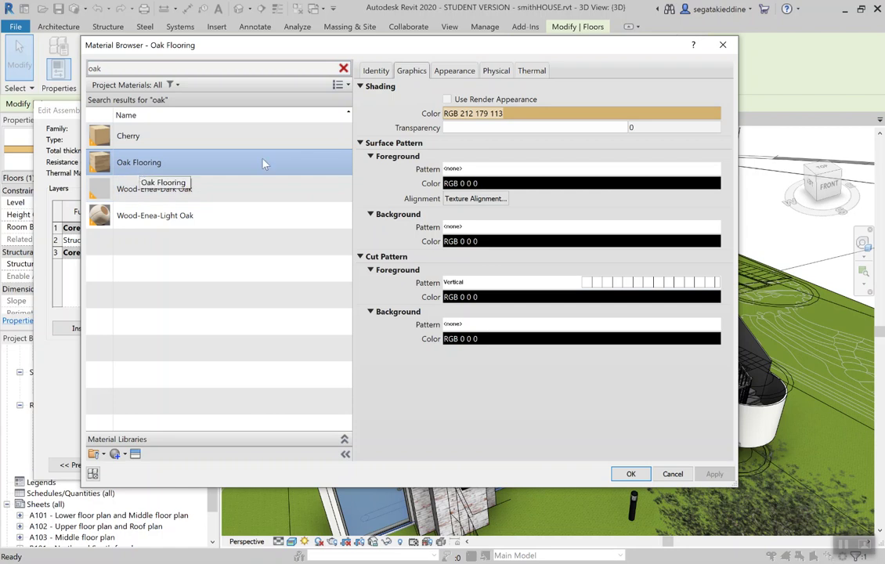
pyautogui.click(454, 70)
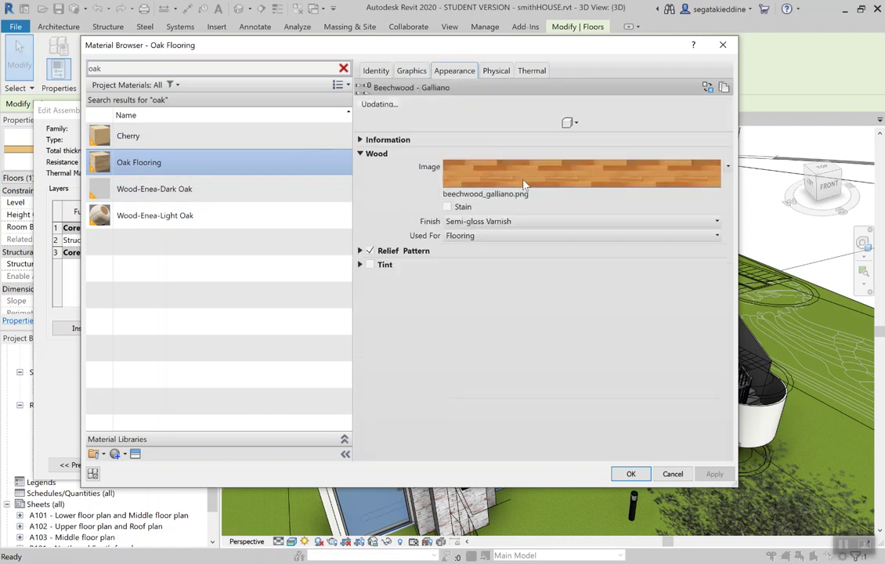
pyautogui.click(630, 474)
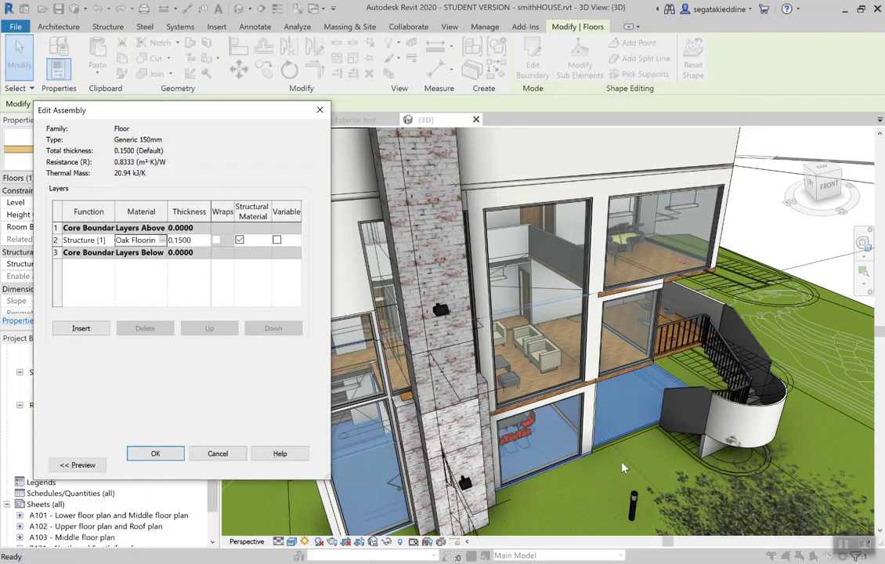
# Step: Check the real interior photo in the Word document 2002_AD552_DM02_17_PB04.docx, return to Revit, and accept the floor type's dialogs
pyautogui.hotkey('alt', 'Tab')
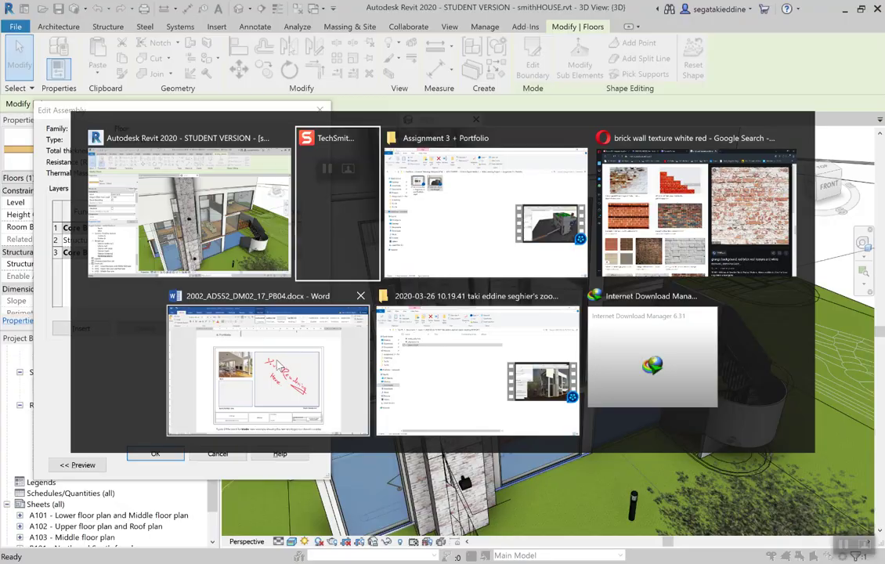
pyautogui.click(259, 344)
pyautogui.click(285, 312)
pyautogui.keyDown('ctrl'); pyautogui.scroll(6, 298, 300); pyautogui.keyUp('ctrl')
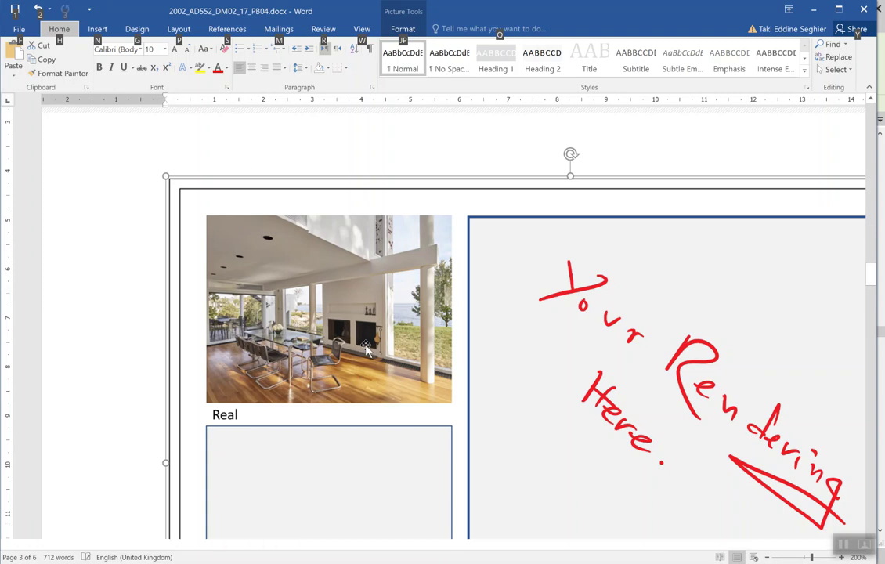
pyautogui.hotkey('alt', 'Tab')
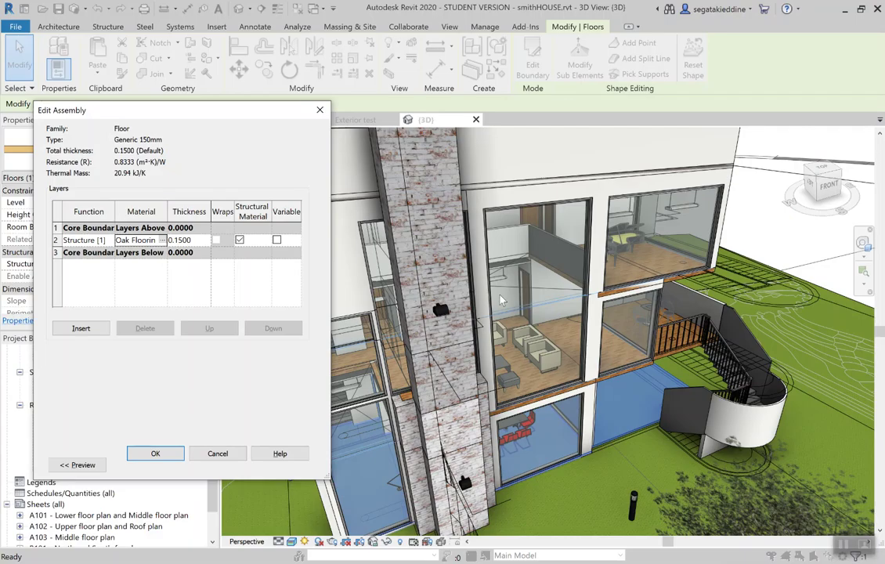
pyautogui.click(155, 454)
pyautogui.click(167, 464)
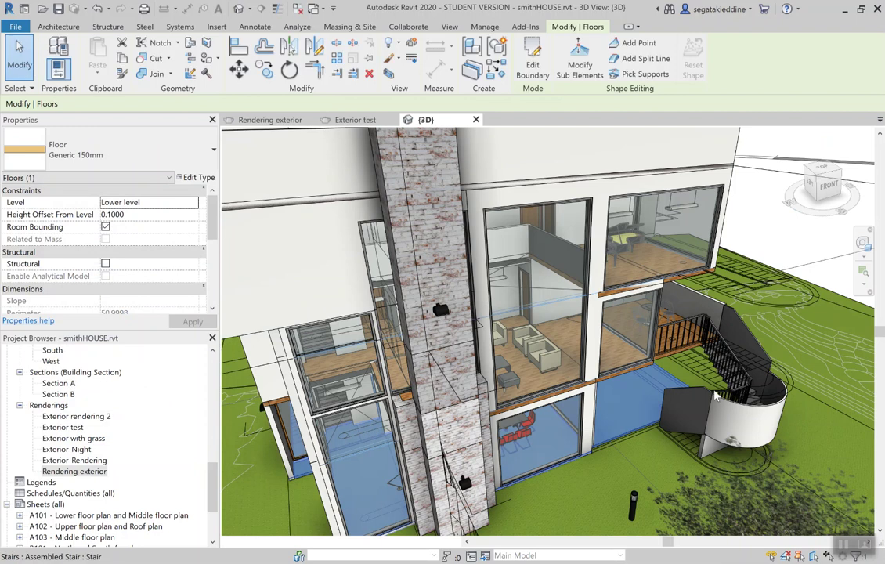
pyautogui.scroll(4, 662, 374)
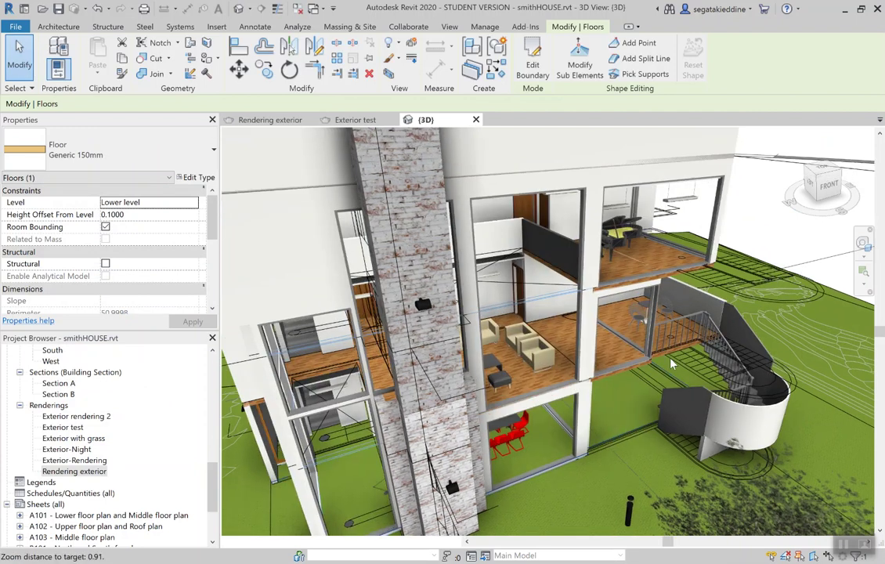
pyautogui.scroll(3, 678, 378)
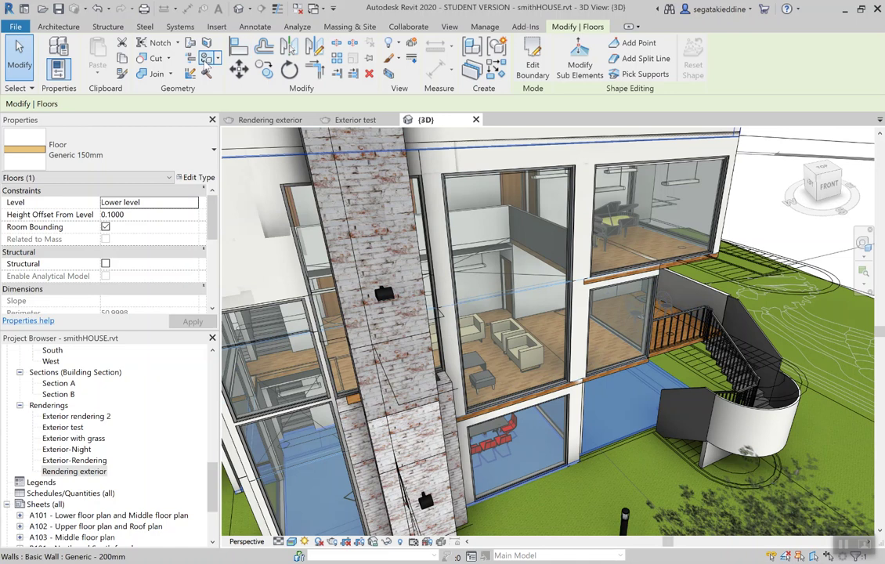
pyautogui.click(206, 60)
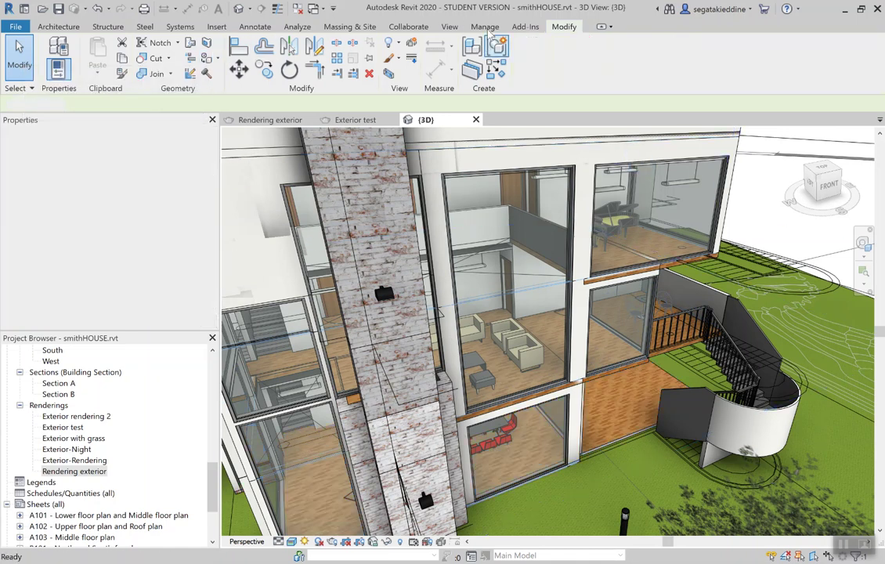
pyautogui.click(207, 60)
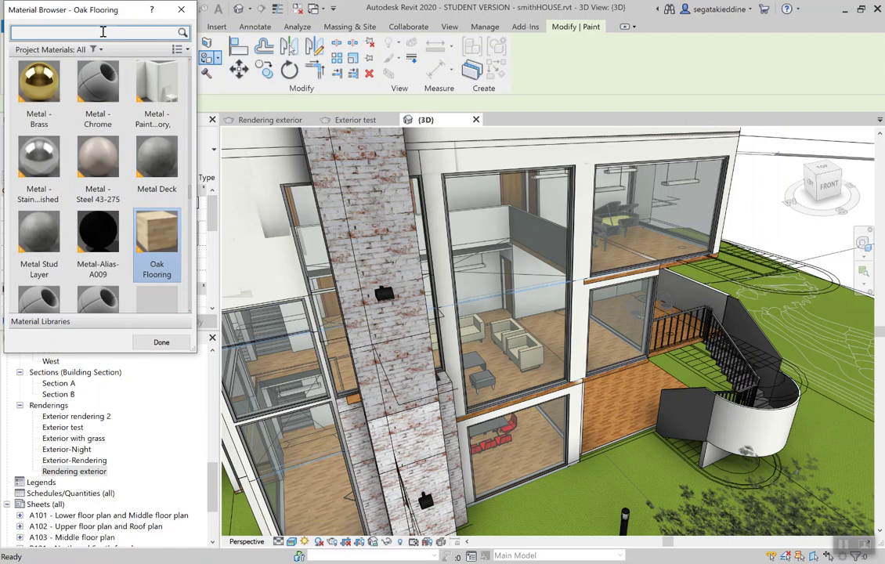
pyautogui.click(102, 32)
pyautogui.write('clad')
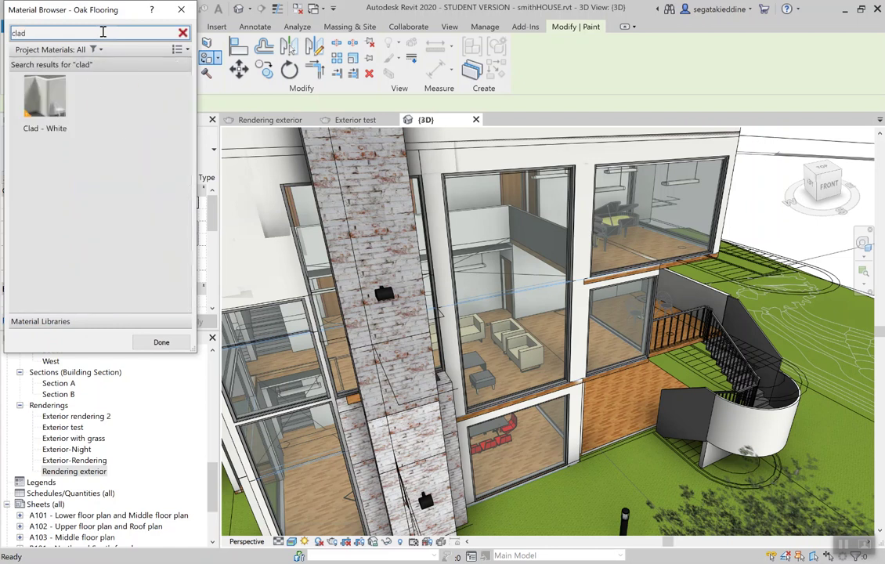
pyautogui.click(163, 342)
pyautogui.press('Escape')
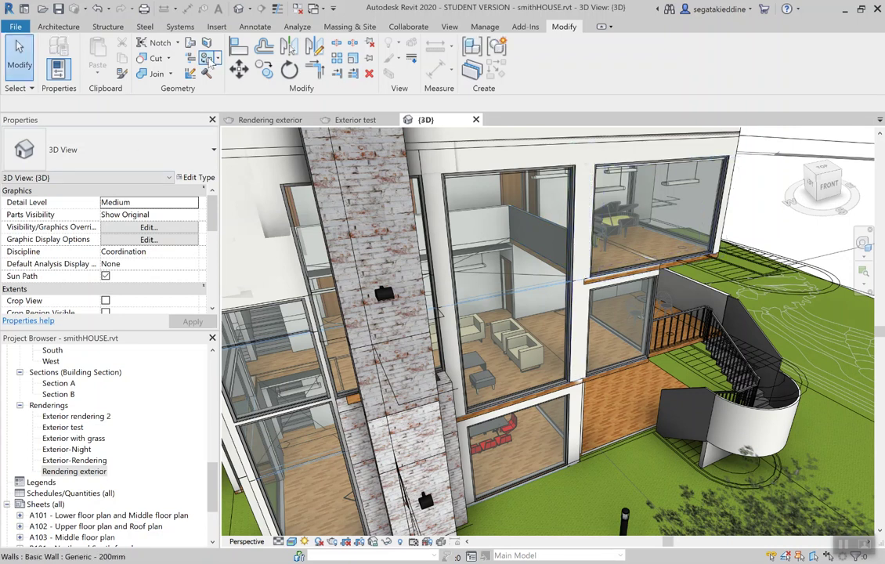
# Step: Paint the exposed edges of the upper and middle floor slabs with Clad - White, finding the material with the search "clad"
pyautogui.click(207, 59)
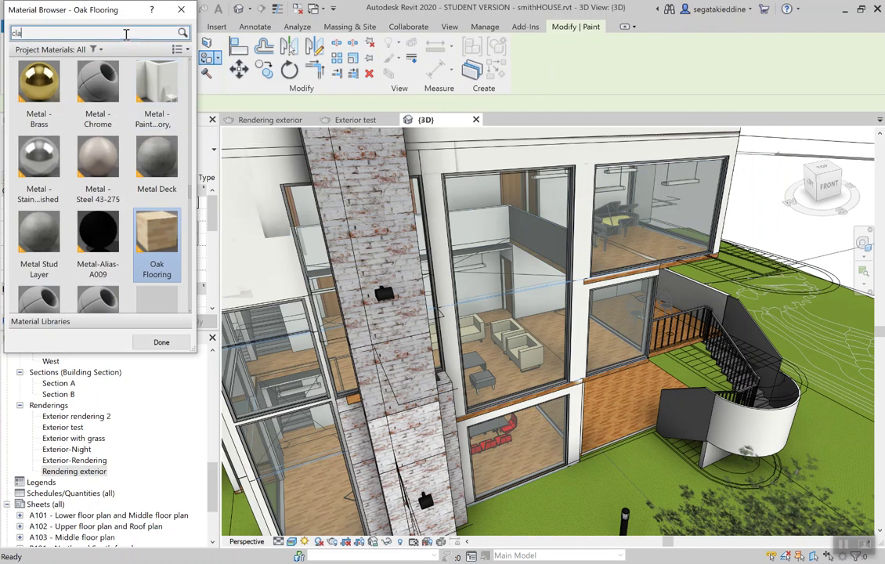
pyautogui.click(43, 98)
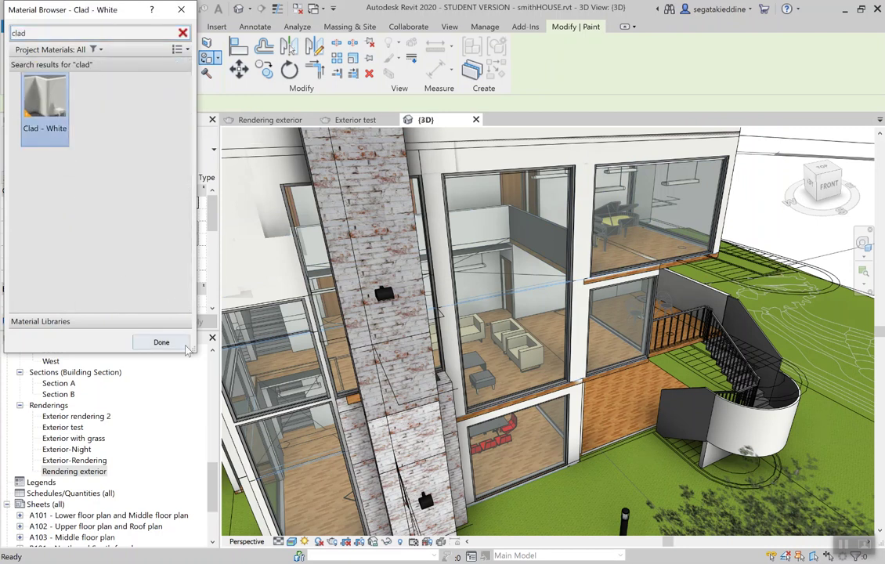
pyautogui.click(674, 271)
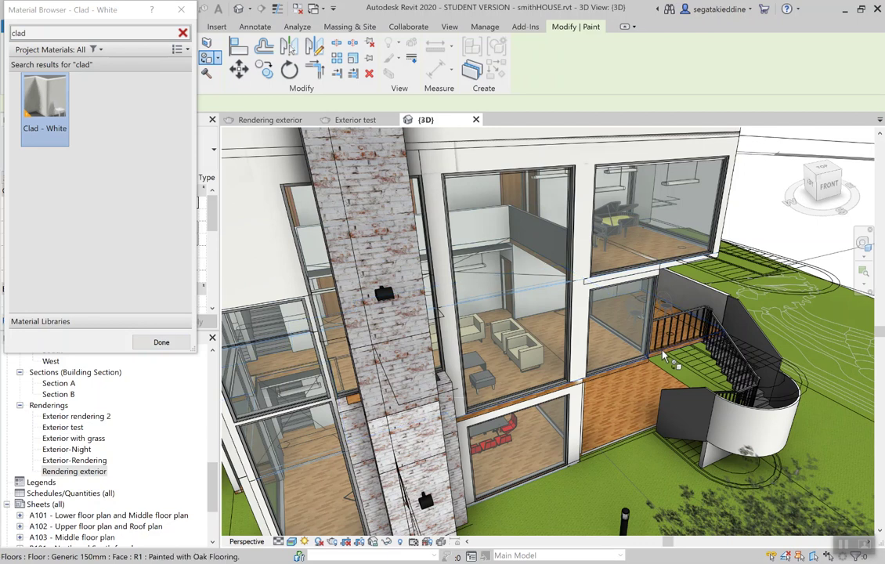
pyautogui.click(578, 304)
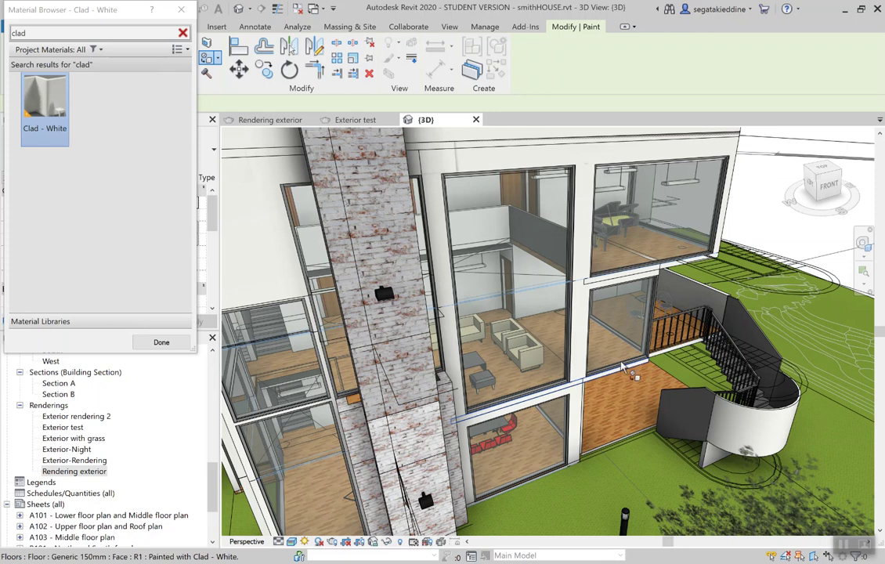
pyautogui.scroll(2, 426, 345)
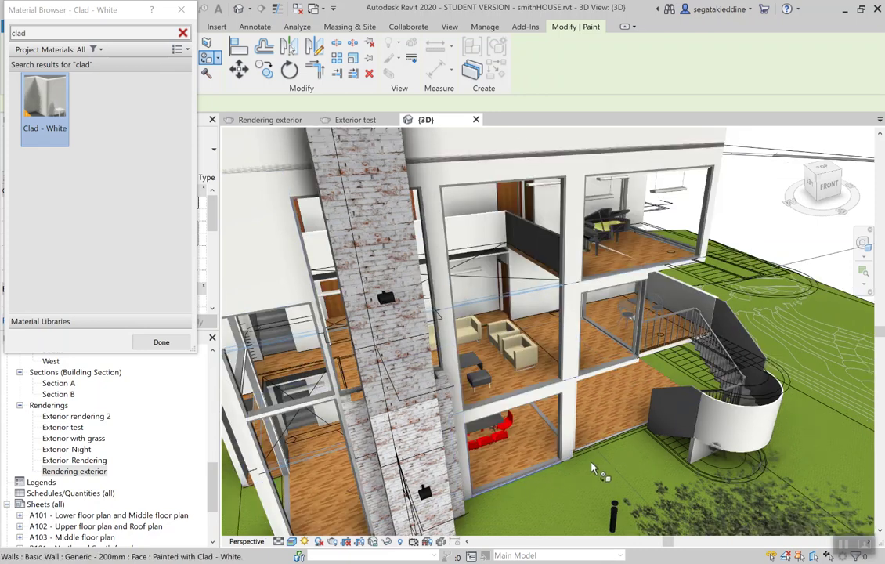
# Step: Paint the dark faces of the outdoor stair's side walls with Clad - White and end the Paint command
pyautogui.click(683, 418)
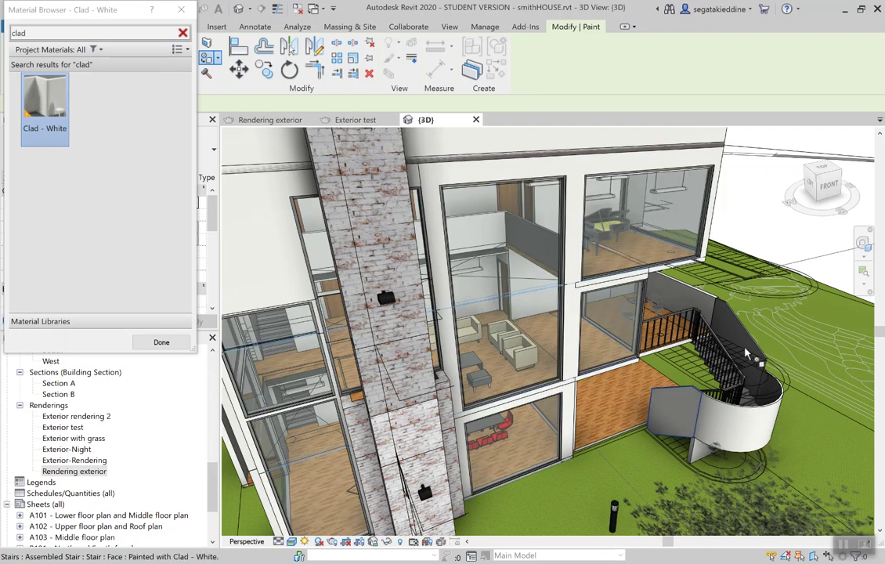
pyautogui.click(775, 392)
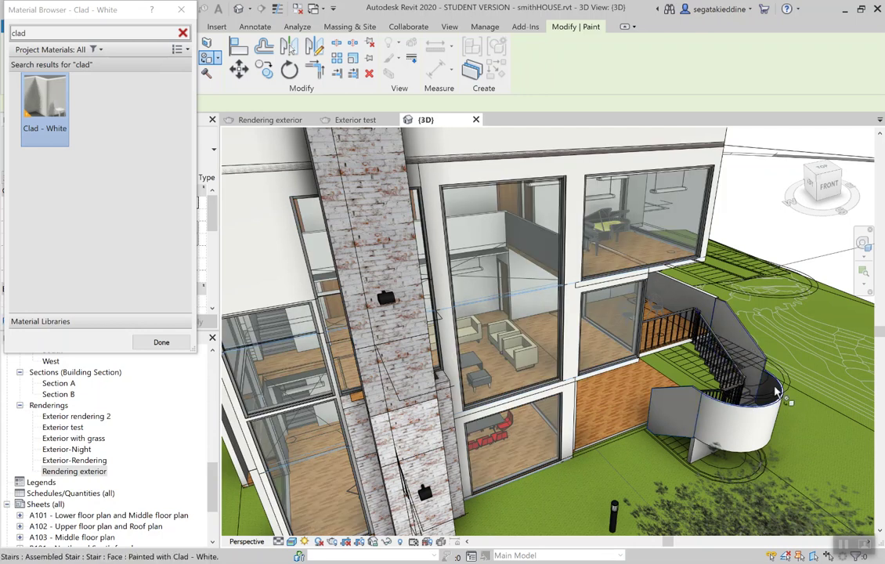
pyautogui.scroll(2, 557, 271)
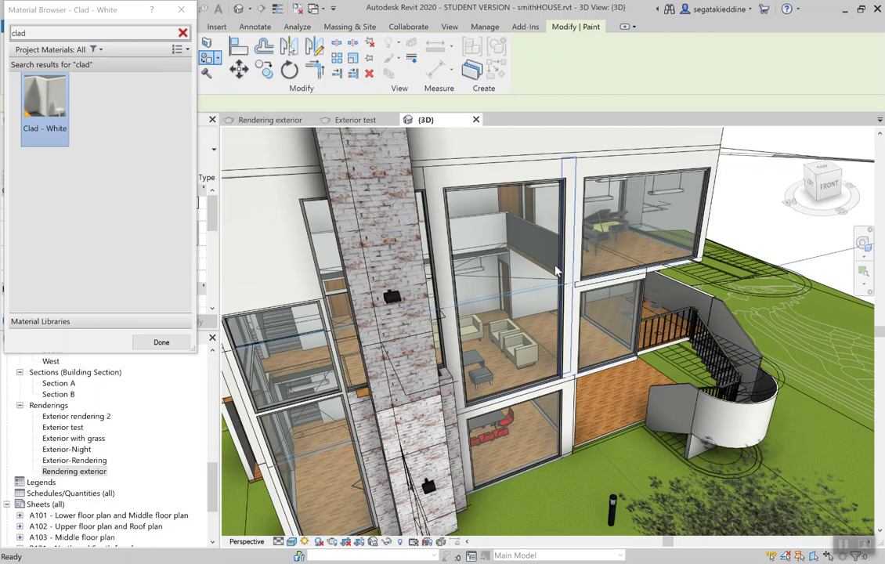
pyautogui.press('Escape')
# Step: Edit the lower chimney in place and select its extrusion to reach its material property
pyautogui.moveTo(435, 355); pyautogui.dragTo(505, 270, button='middle')
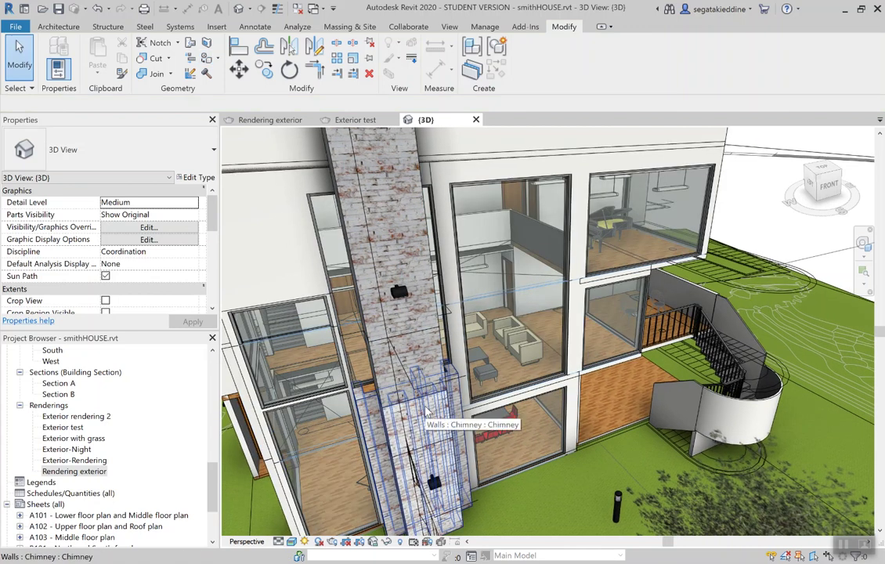
pyautogui.click(428, 412)
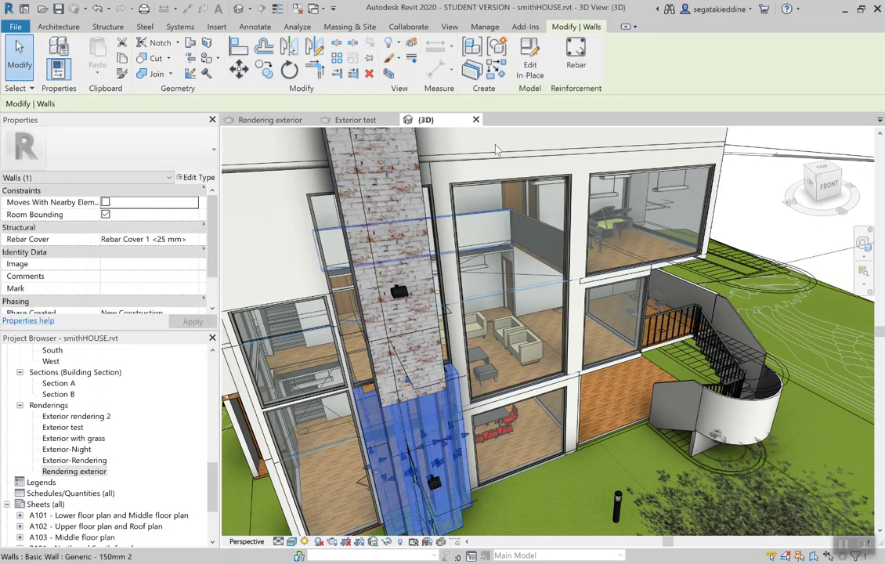
pyautogui.click(530, 69)
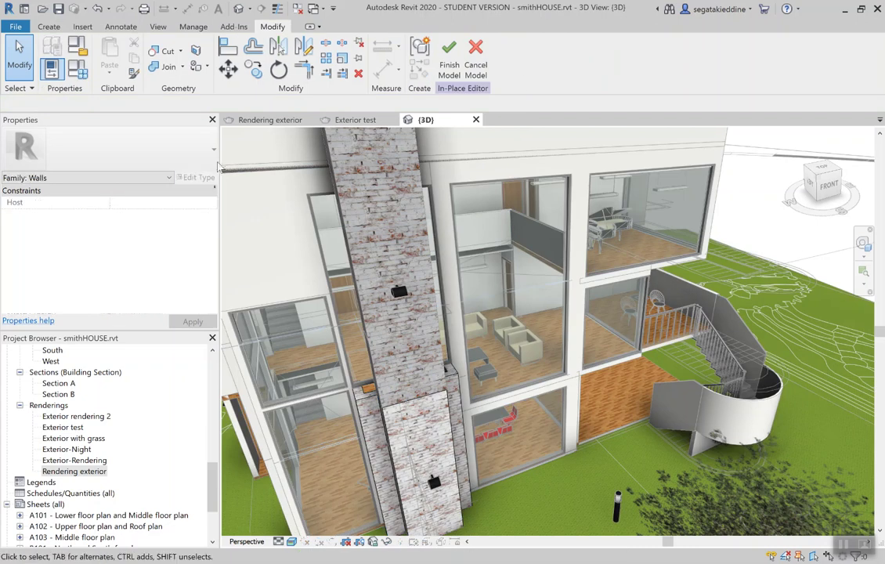
pyautogui.click(429, 430)
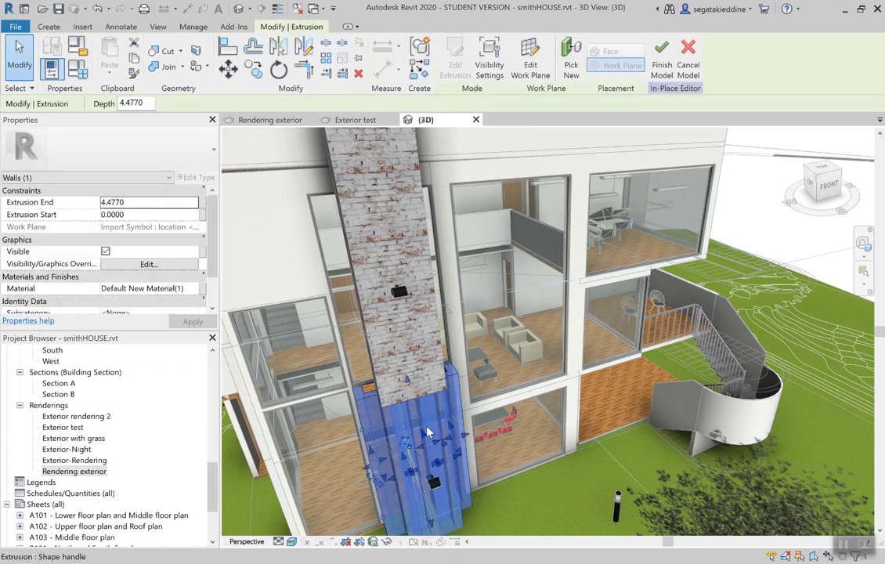
pyautogui.scroll(-2, 61, 245)
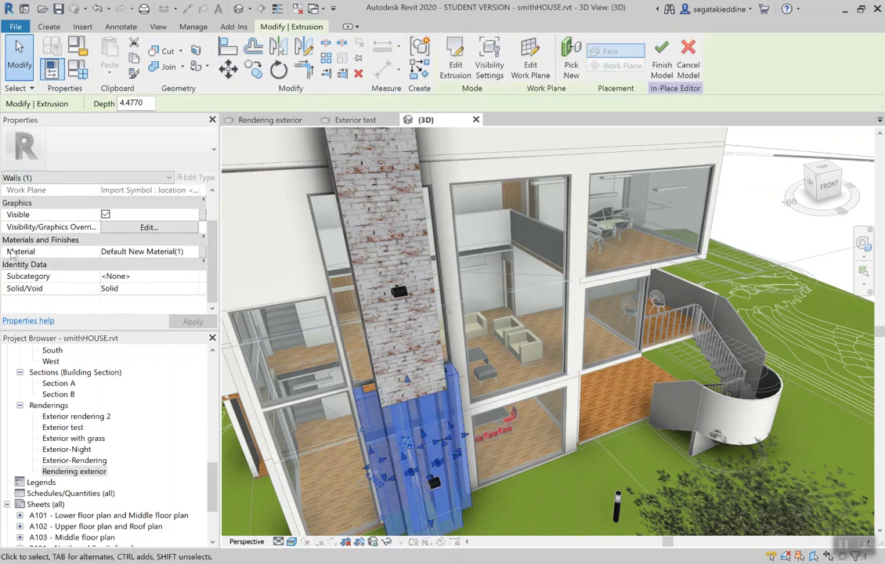
# Step: Create a new material from the chimney extrusion's material property and open its appearance settings
pyautogui.click(193, 254)
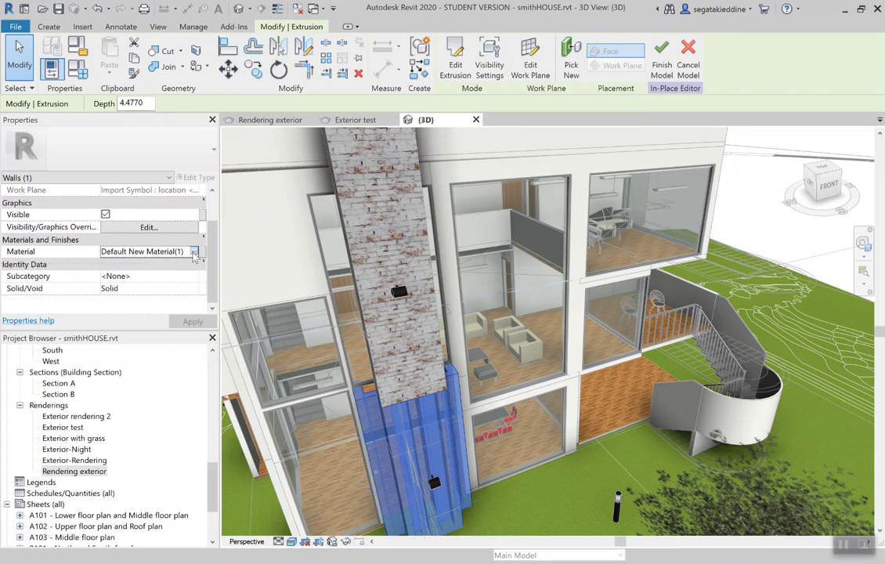
pyautogui.click(195, 252)
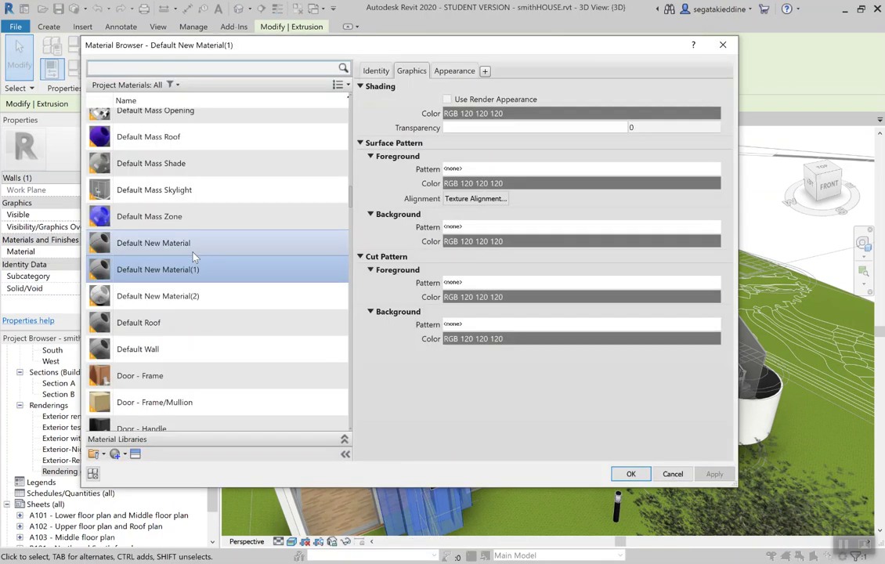
pyautogui.click(118, 455)
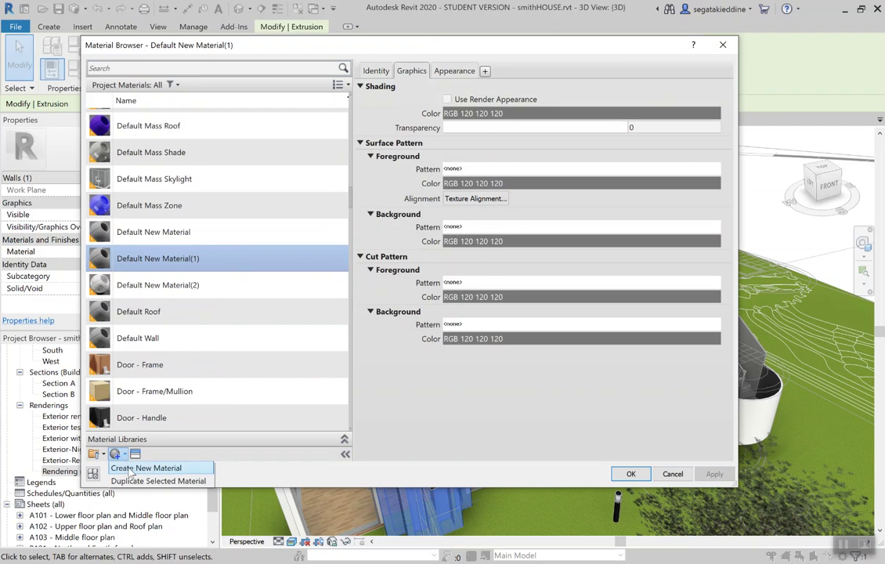
pyautogui.click(131, 468)
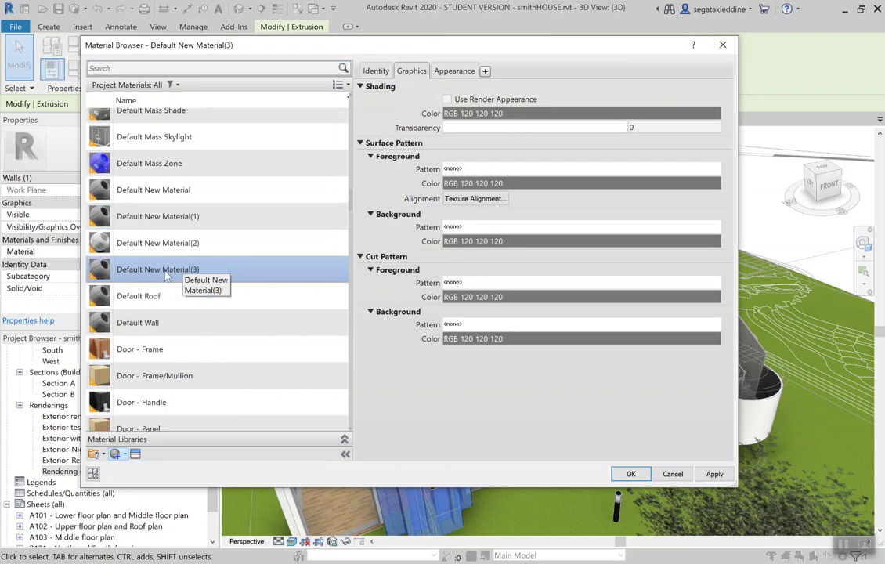
pyautogui.click(452, 71)
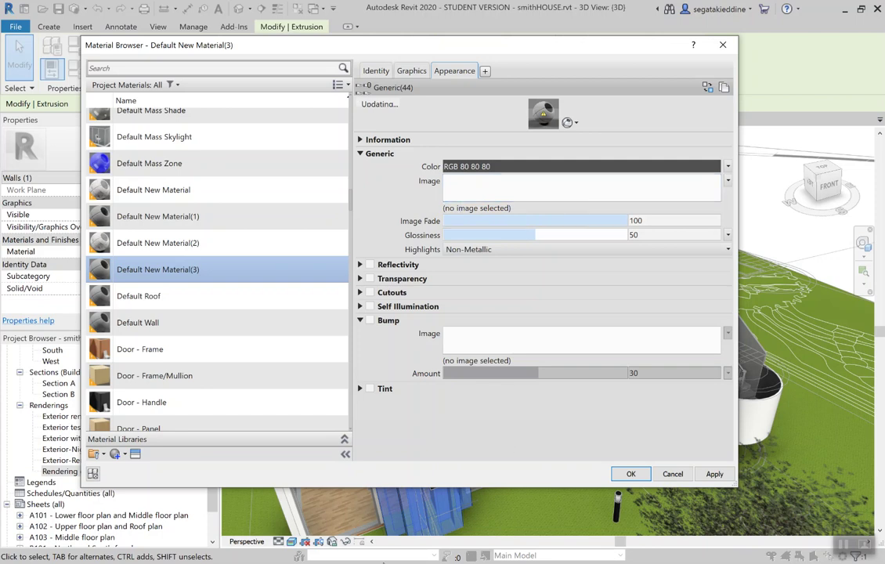
# Step: Switch to the Opera browser and examine the Google image results for "brick wall texture white red" for a suitable chimney texture
pyautogui.hotkey('alt', 'Tab')
pyautogui.click(279, 329)
pyautogui.scroll(10, 313, 123)
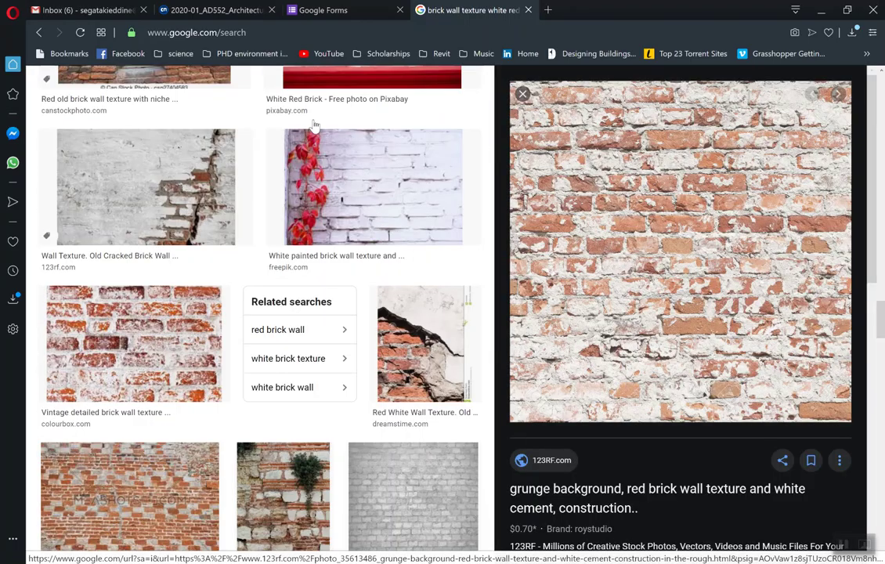
pyautogui.scroll(10, 321, 135)
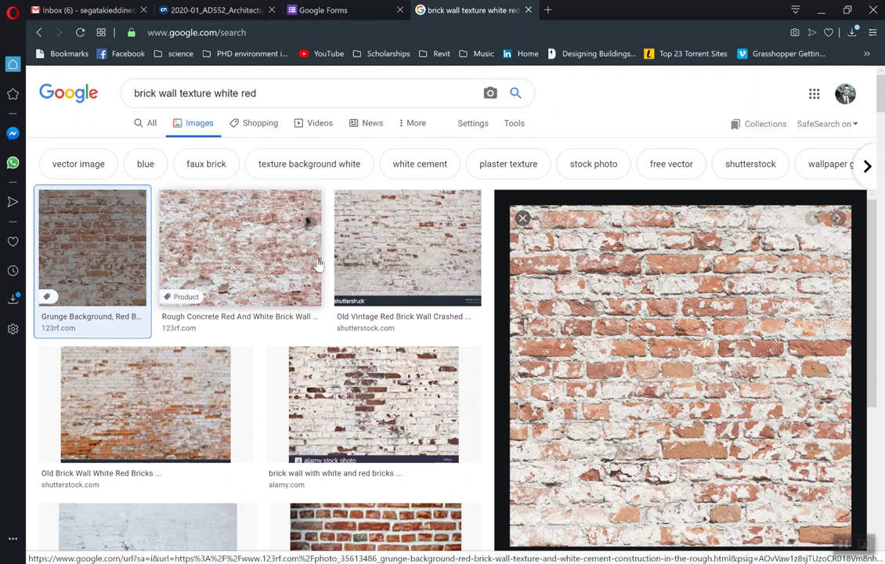
pyautogui.scroll(-3, 272, 221)
pyautogui.scroll(-10, 273, 231)
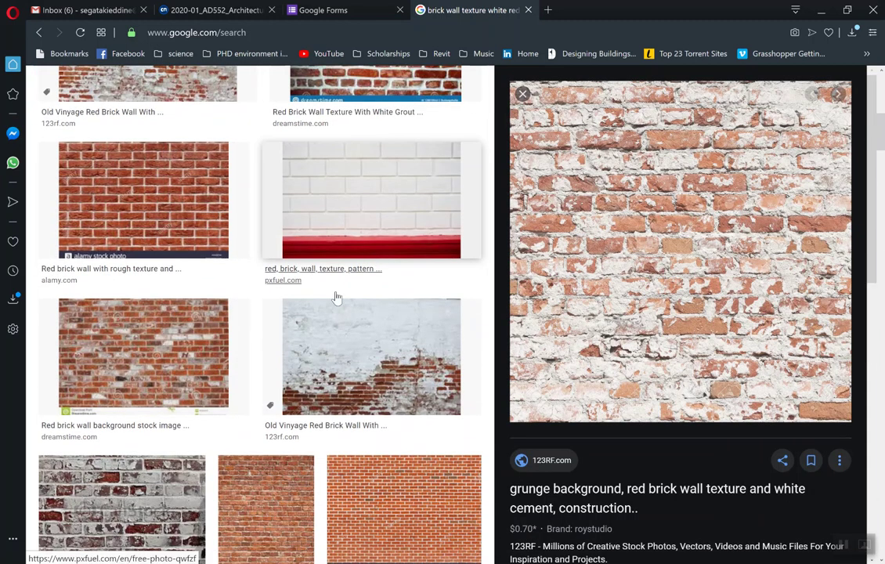
pyautogui.scroll(-6, 386, 238)
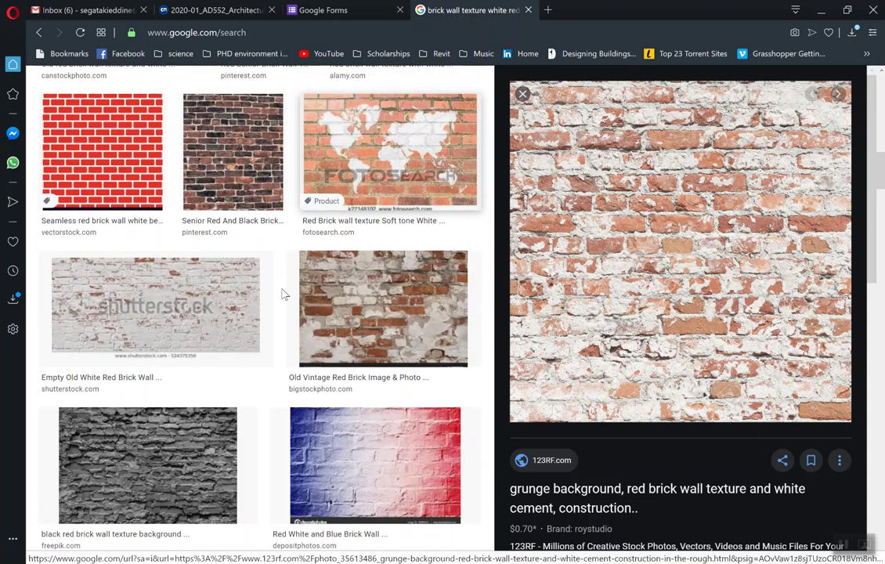
pyautogui.scroll(-7, 374, 294)
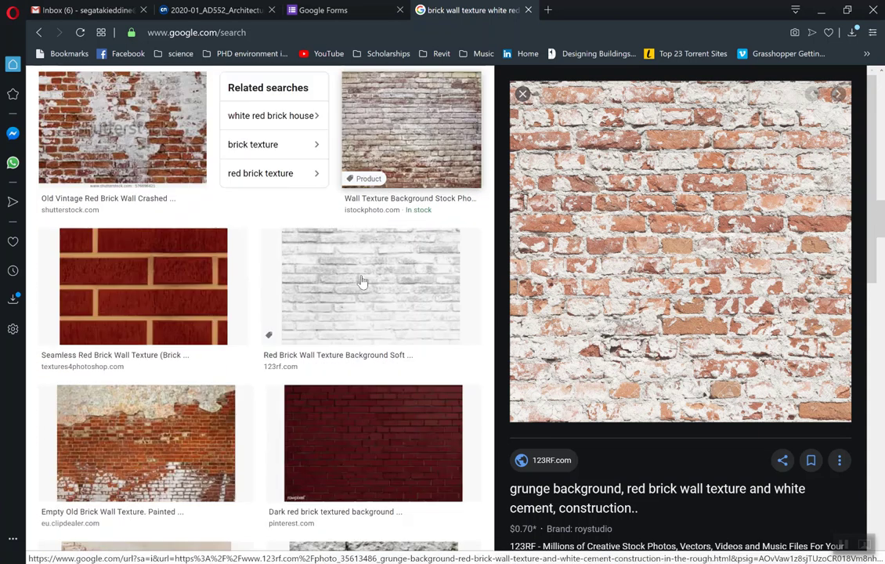
pyautogui.scroll(-3, 312, 364)
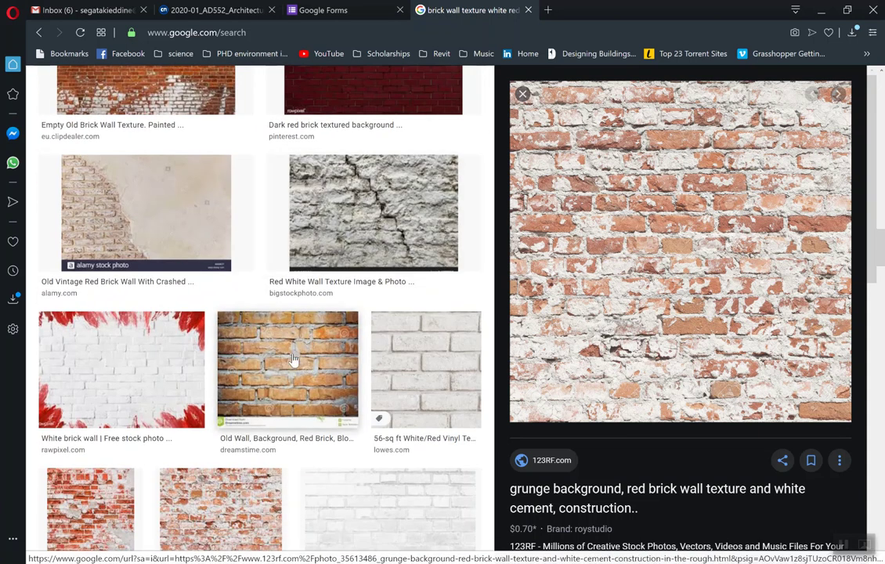
pyautogui.scroll(-5, 292, 358)
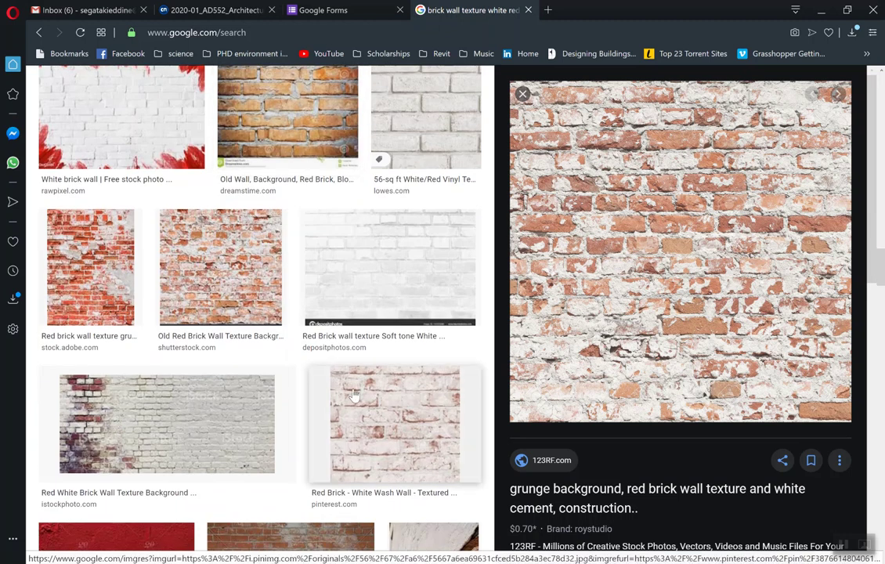
pyautogui.scroll(-3, 363, 332)
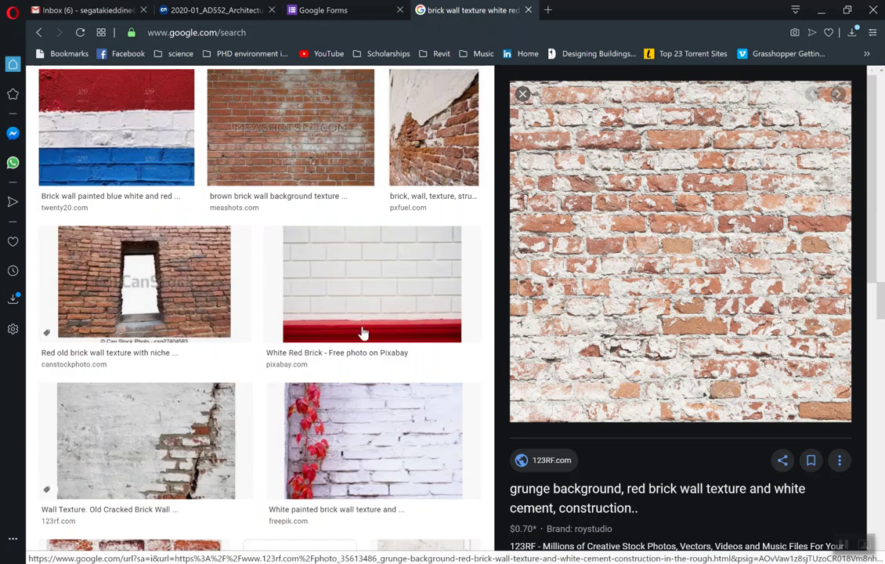
pyautogui.scroll(3, 365, 331)
# Step: Preview the "Red Brick - White Wash Wall" image from Pinterest, check its save option, and switch back to Revit
pyautogui.click(353, 202)
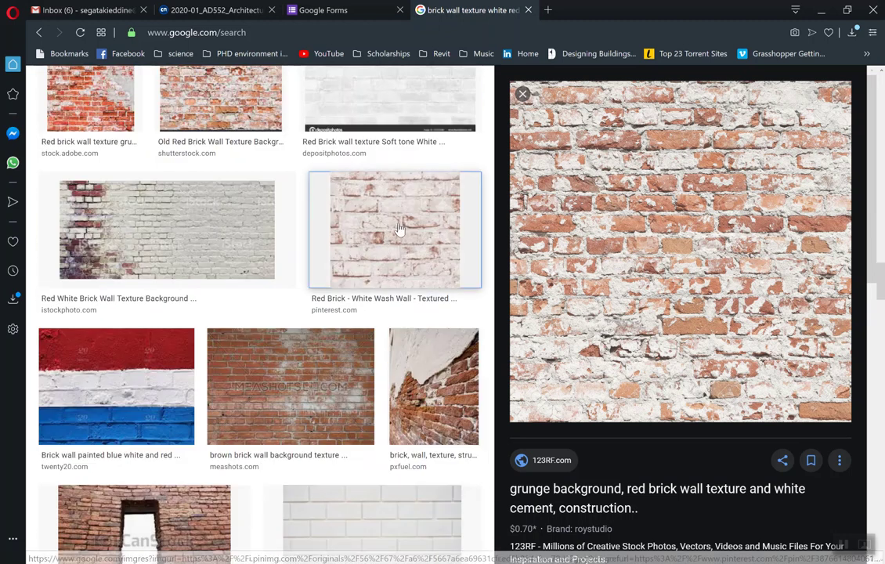
pyautogui.rightClick(618, 211)
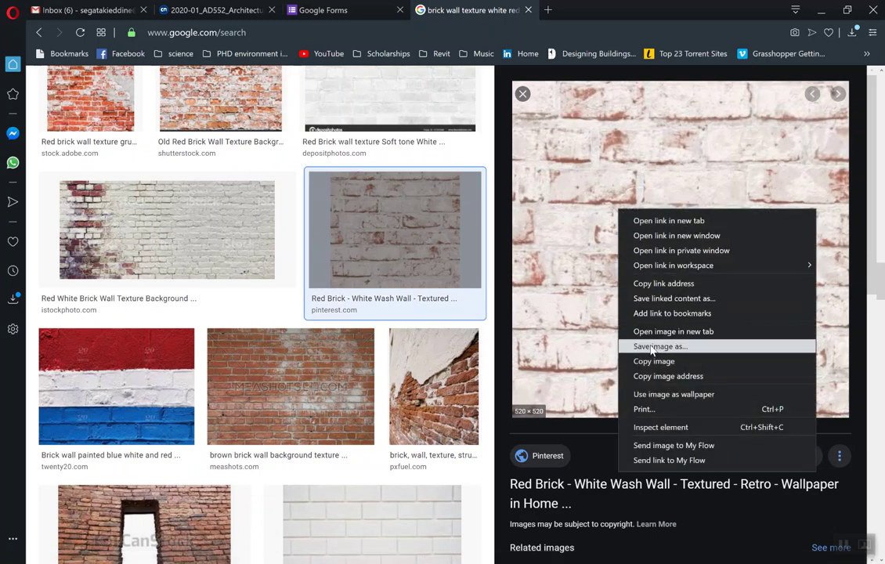
pyautogui.click(515, 212)
pyautogui.hotkey('alt', 'Tab')
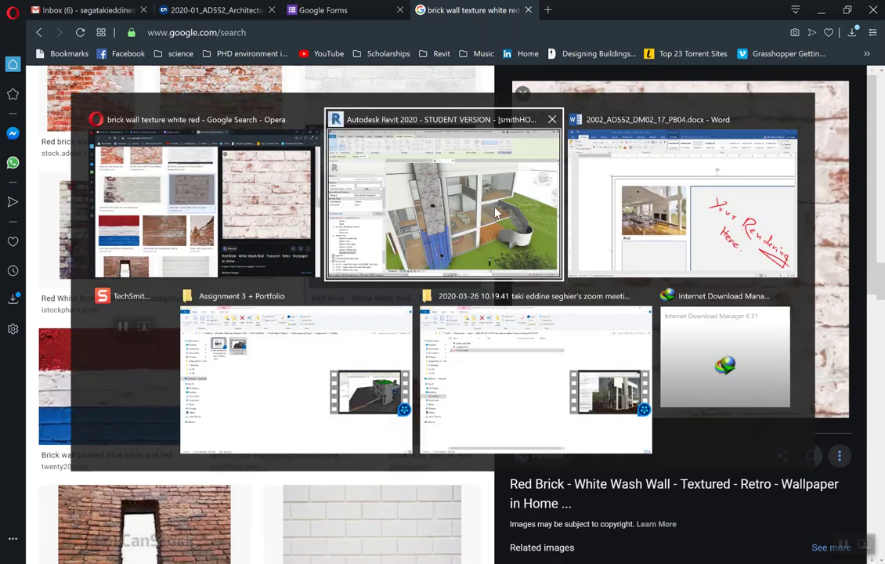
# Step: Load brick ad 552.jpg from the Desktop as the new material's appearance image and assign the material to the chimney extrusion
pyautogui.click(473, 191)
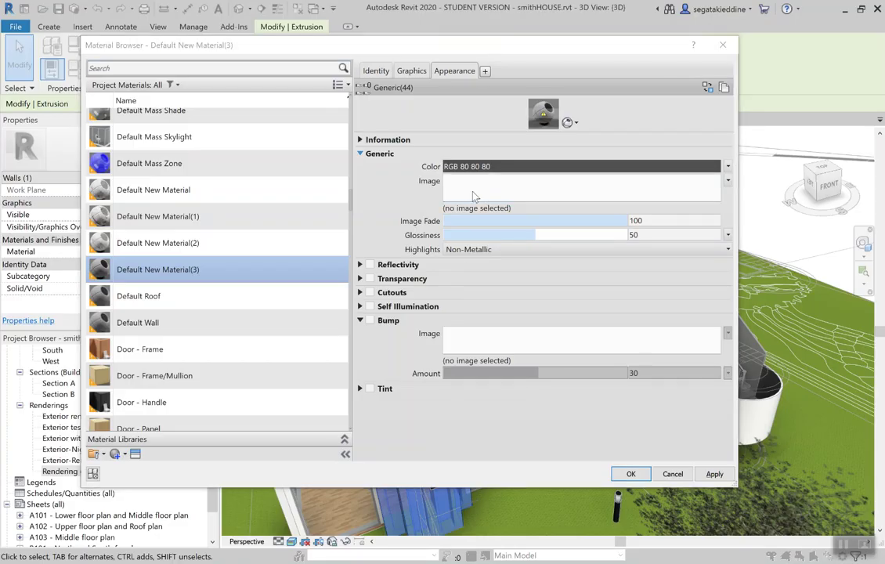
pyautogui.click(431, 254)
pyautogui.scroll(-3, 431, 255)
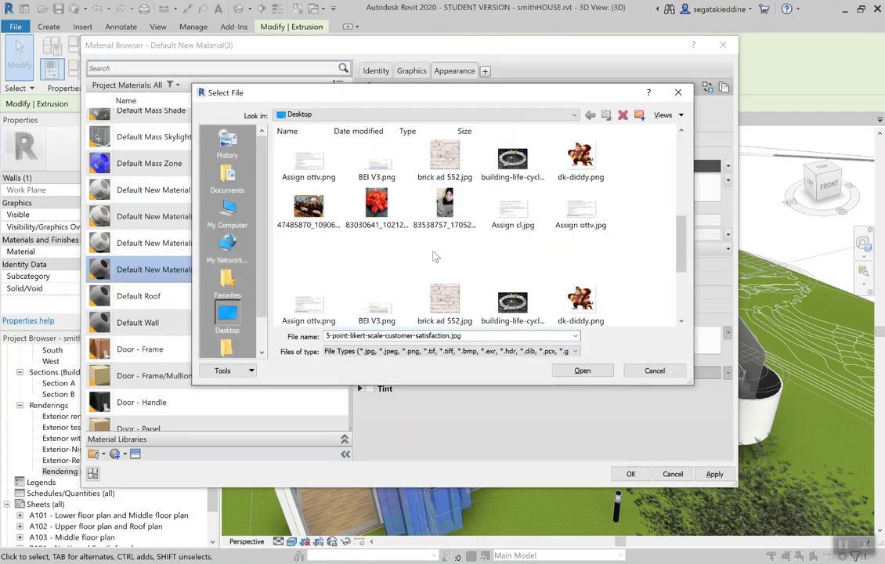
pyautogui.scroll(2, 430, 255)
pyautogui.scroll(1, 452, 252)
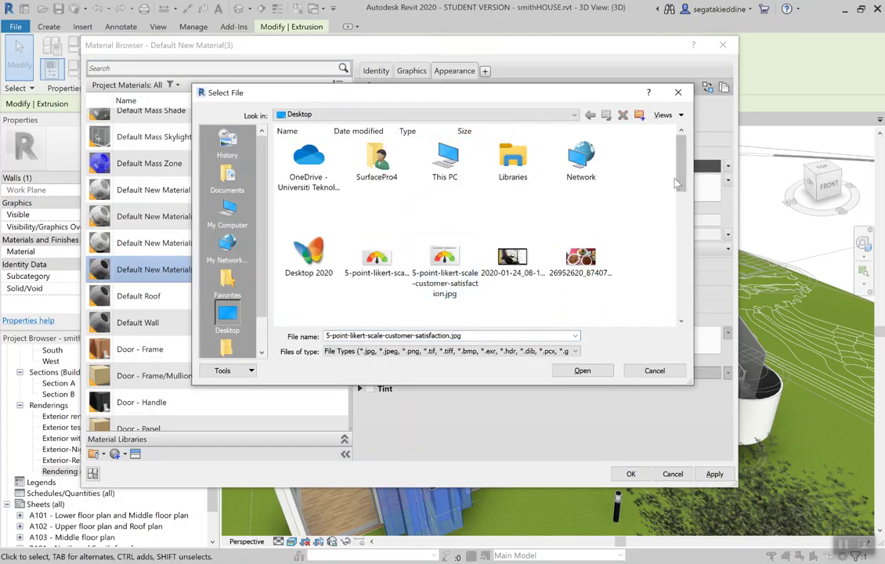
pyautogui.scroll(-5, 650, 220)
pyautogui.click(444, 208)
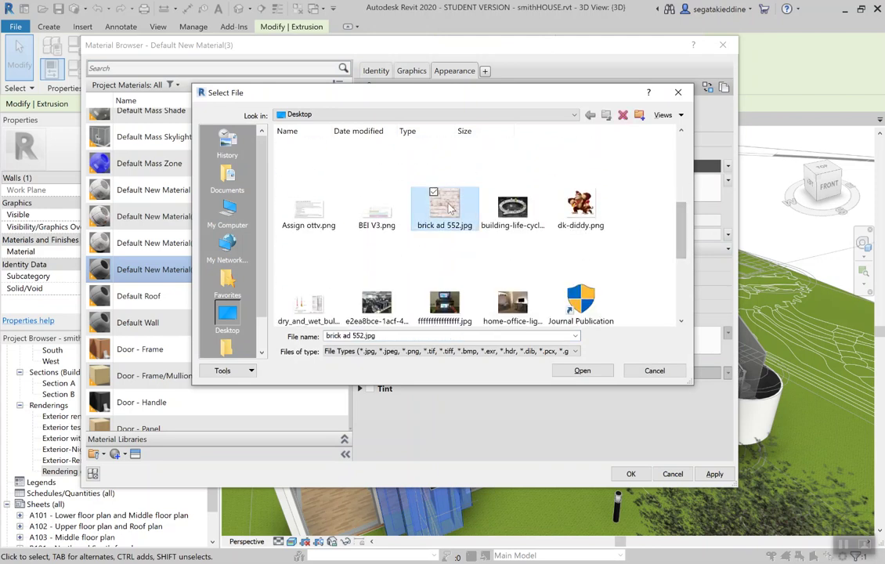
pyautogui.click(583, 370)
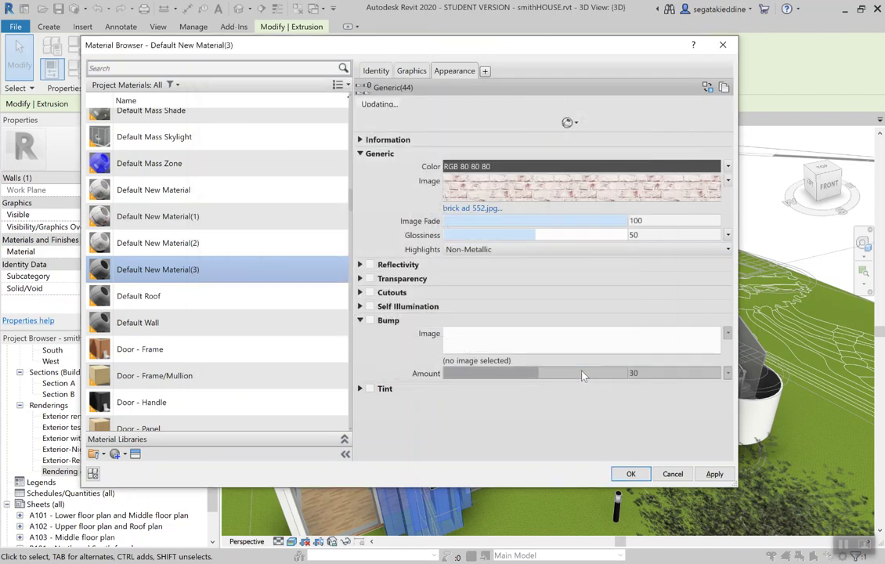
pyautogui.click(629, 473)
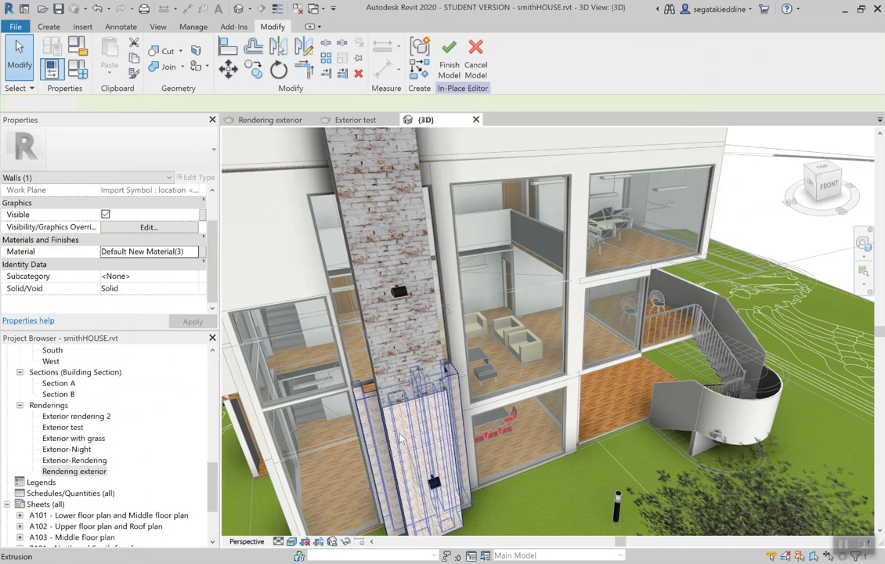
# Step: Reselect the lower chimney extrusion and open its material's brick ad 552.jpg appearance image for texture editing
pyautogui.press('Escape')
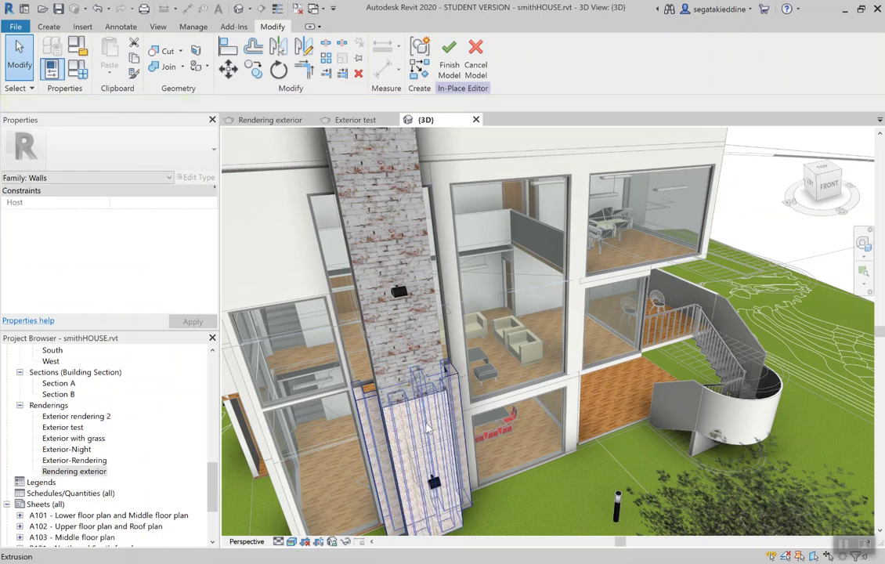
pyautogui.click(428, 429)
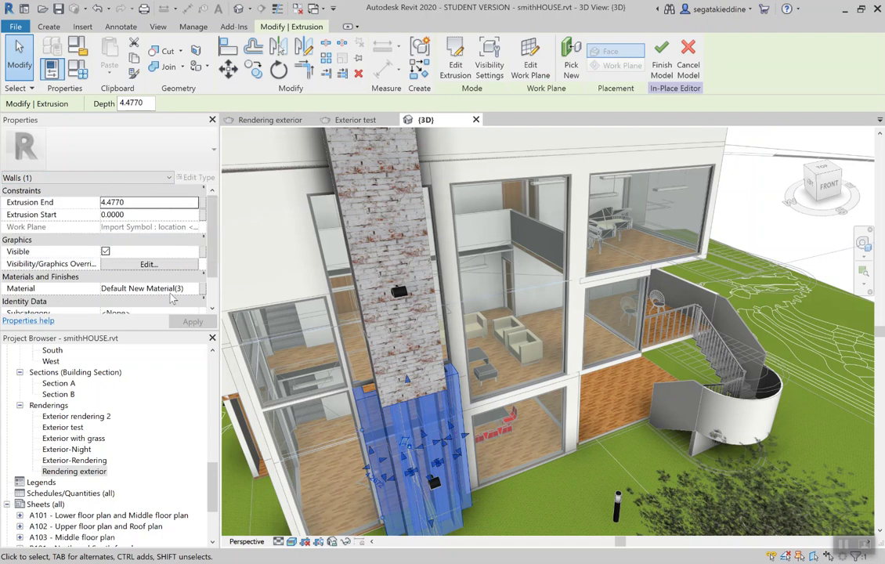
pyautogui.click(194, 289)
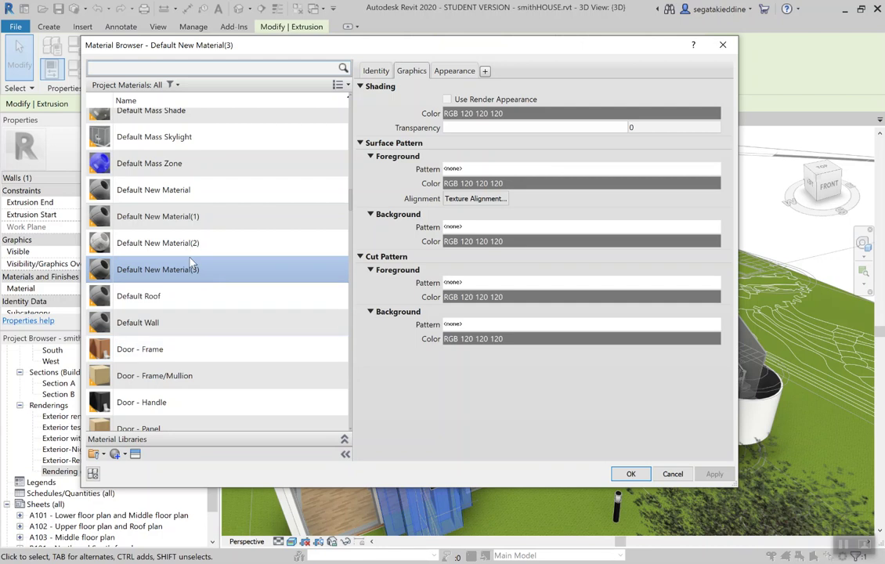
pyautogui.click(455, 70)
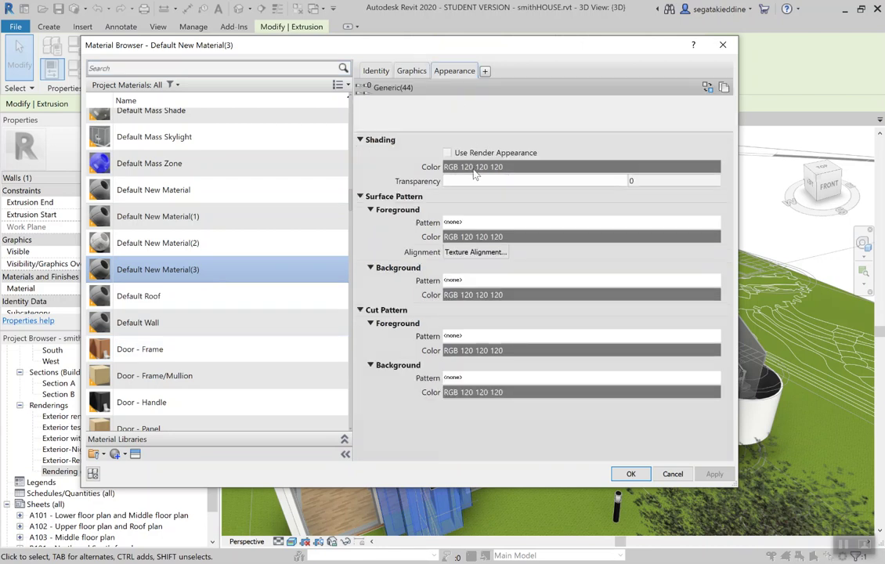
pyautogui.moveTo(483, 189)
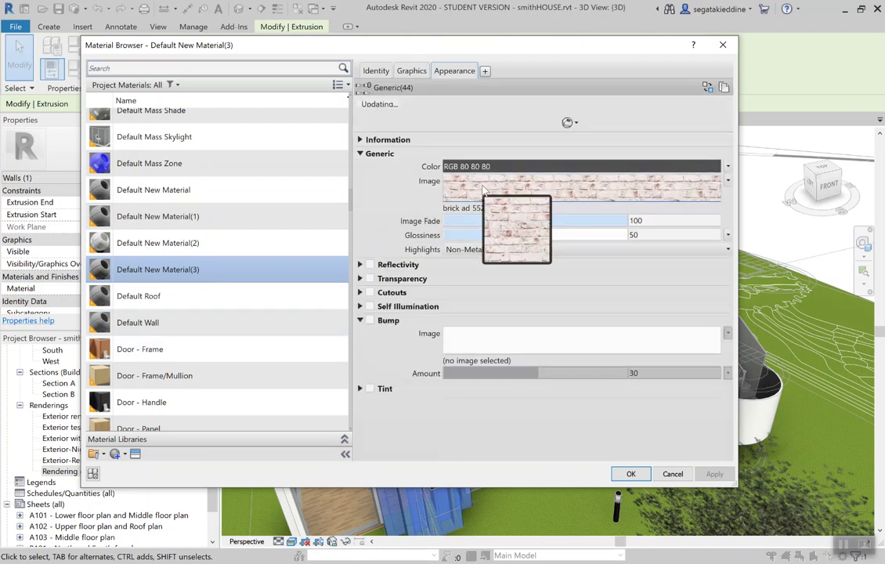
pyautogui.click(483, 189)
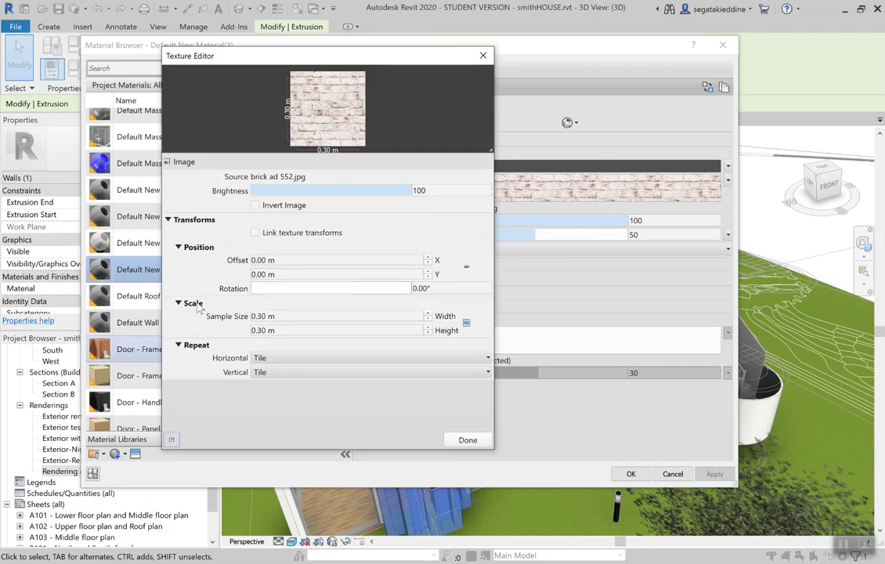
# Step: Set the brick texture's sample size to 1.00 m width and 1.00 m height, apply it, and finish the in-place chimney model
pyautogui.click(286, 316)
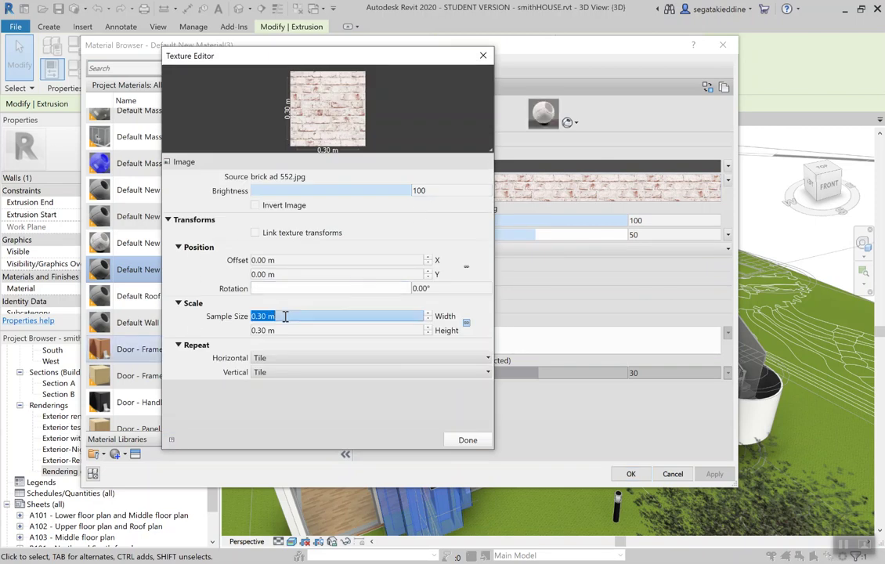
pyautogui.write('1')
pyautogui.click(300, 330)
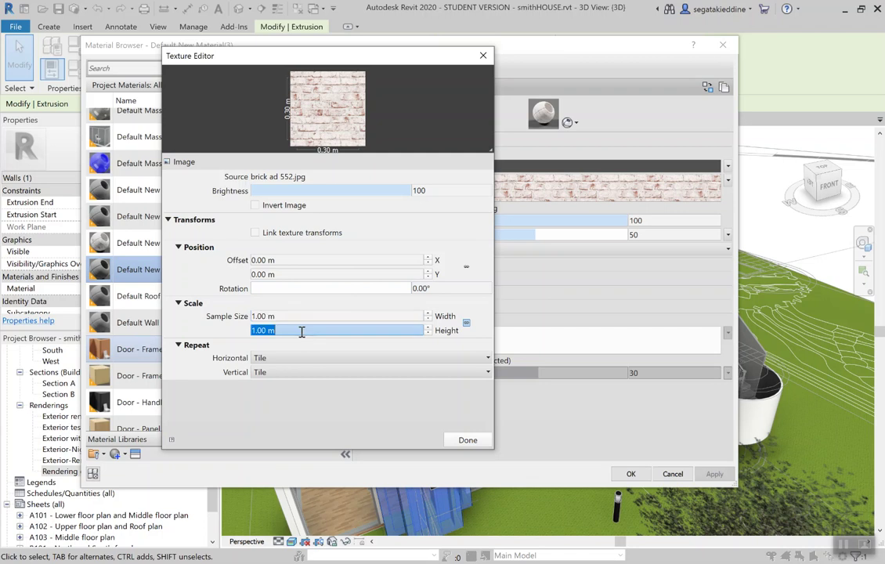
pyautogui.write('1')
pyautogui.press('Return')
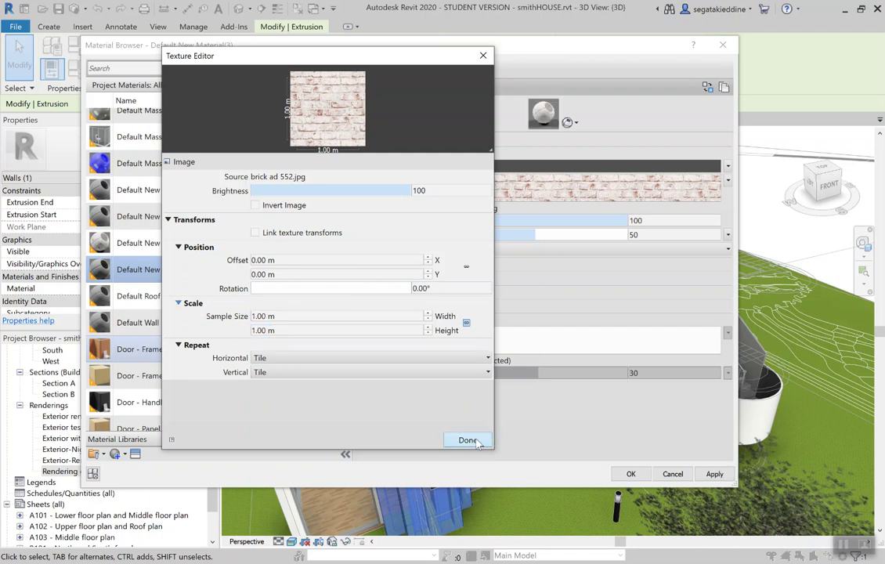
pyautogui.click(468, 440)
pyautogui.click(630, 473)
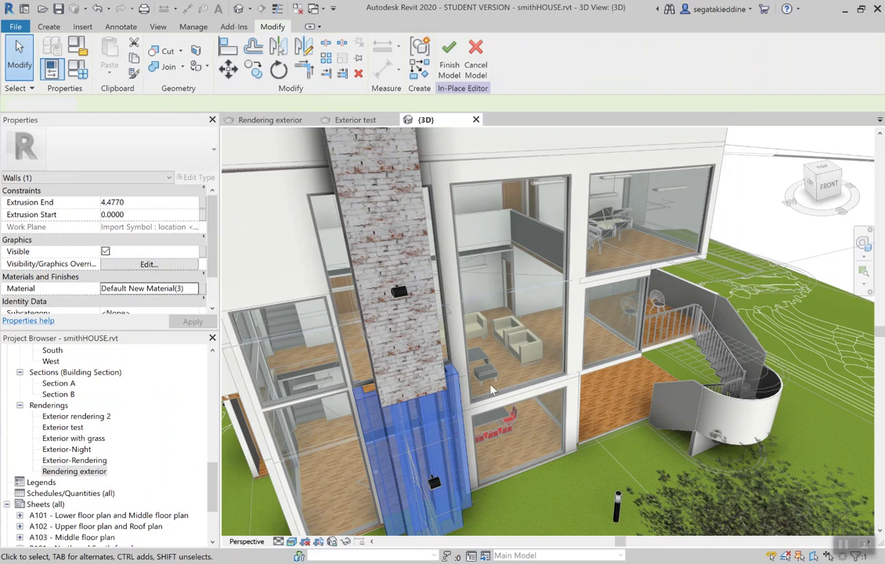
pyautogui.click(760, 197)
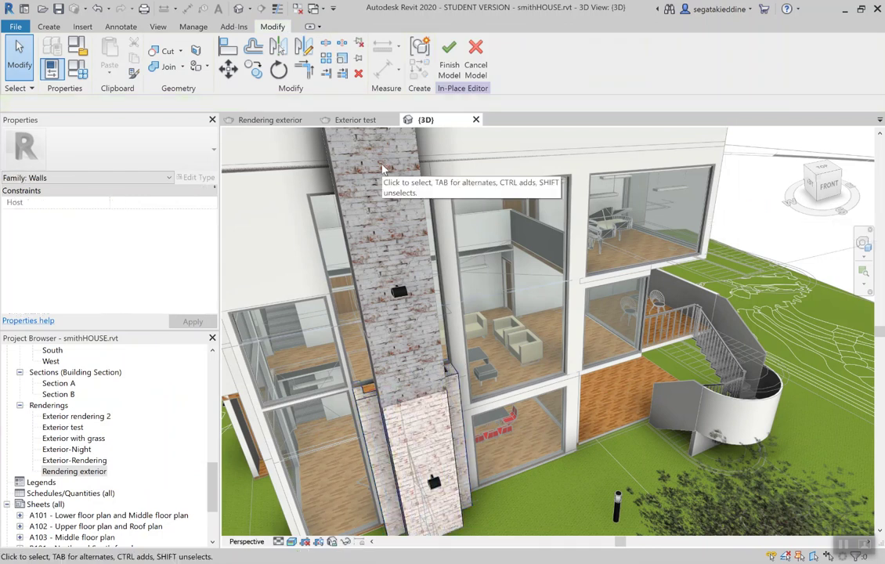
pyautogui.click(450, 61)
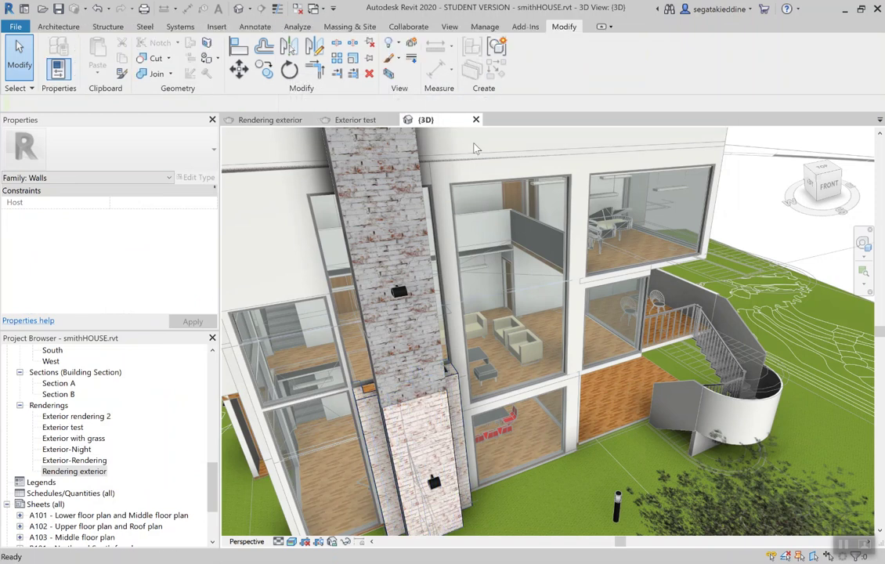
# Step: Examine the brick texture on the upper and lower chimney sections from several angles, including the roof side
pyautogui.click(571, 328)
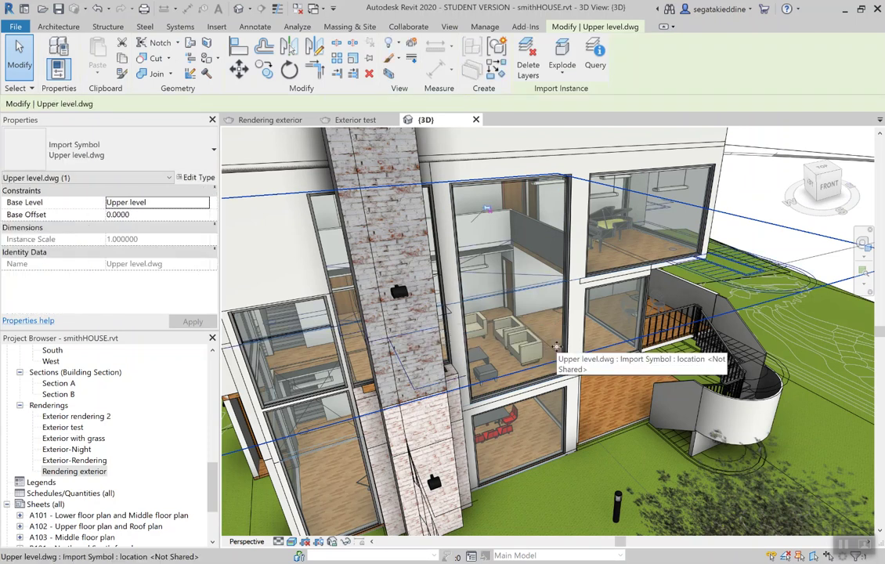
pyautogui.keyDown('shift'); pyautogui.moveTo(506, 417); pyautogui.dragTo(667, 396, button='middle'); pyautogui.keyUp('shift')
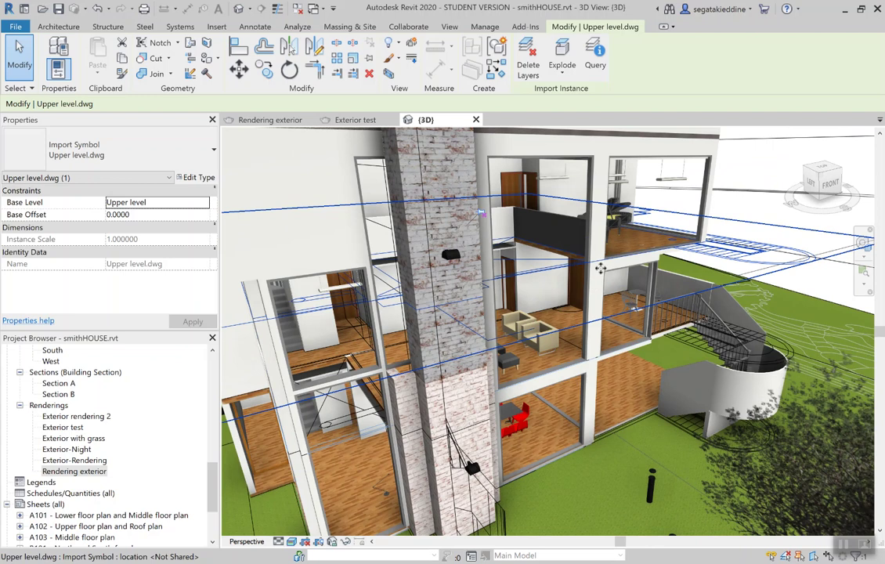
pyautogui.keyDown('shift'); pyautogui.moveTo(411, 193); pyautogui.dragTo(461, 213, button='middle'); pyautogui.keyUp('shift')
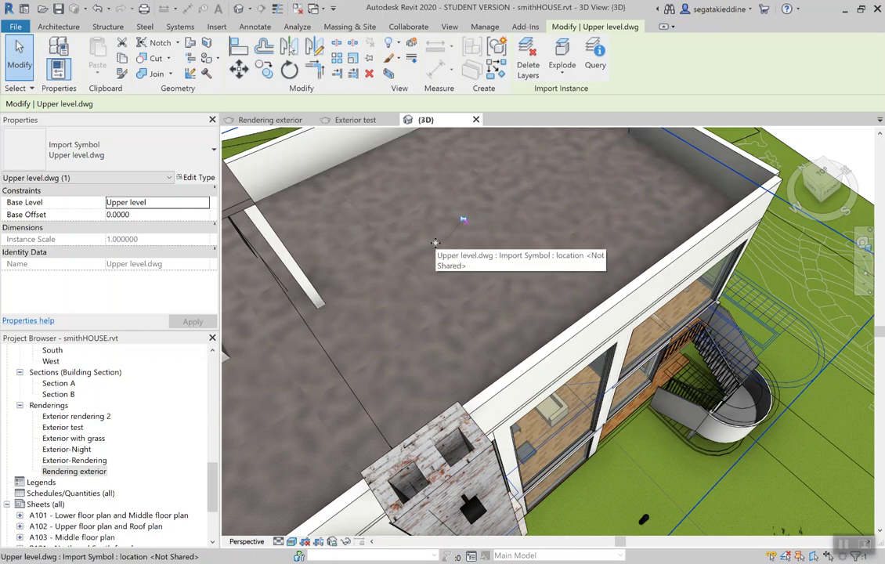
pyautogui.moveTo(407, 274)
pyautogui.keyDown('shift'); pyautogui.mouseDown(button='middle')
pyautogui.moveTo(400, 294)
pyautogui.moveTo(403, 275)
pyautogui.moveTo(453, 302)
pyautogui.moveTo(451, 278)
pyautogui.moveTo(416, 286)
pyautogui.mouseUp(button='middle'); pyautogui.keyUp('shift')
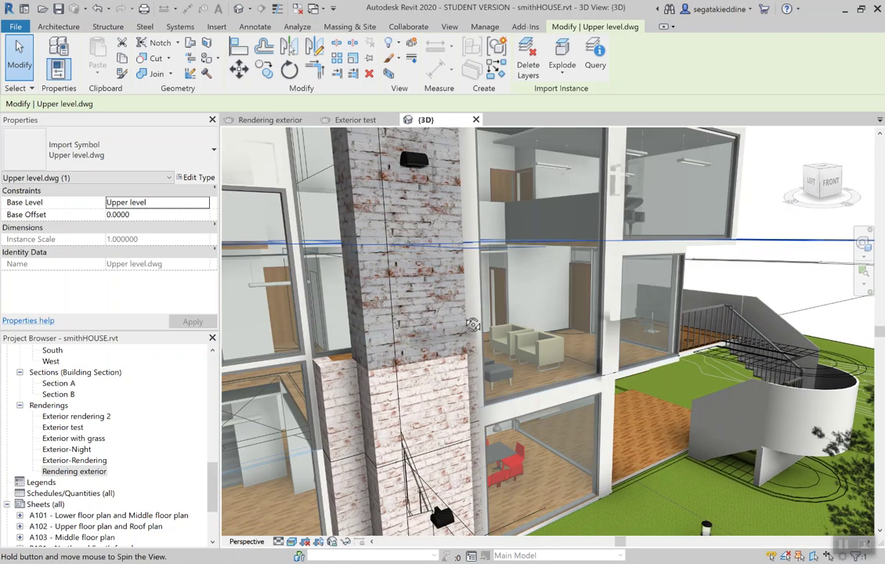
pyautogui.scroll(2, 464, 315)
pyautogui.scroll(-2, 464, 315)
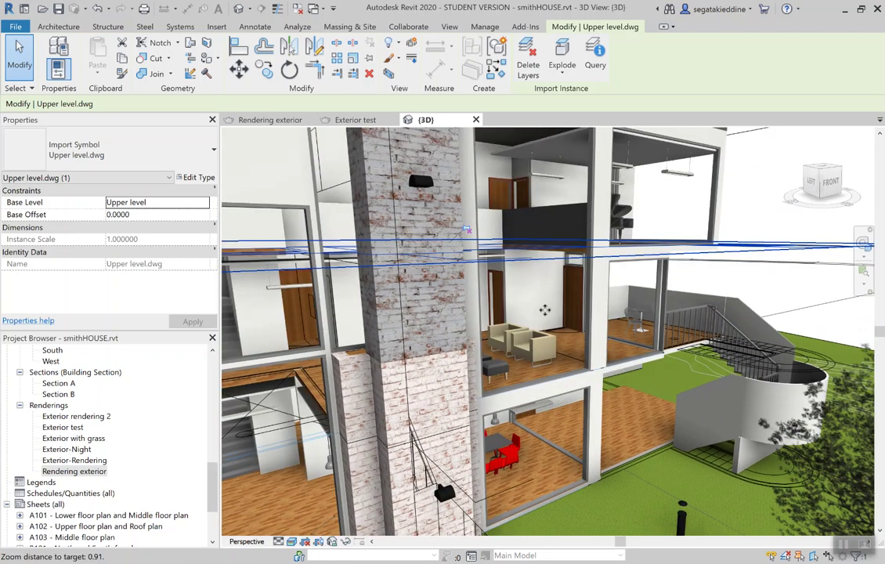
pyautogui.scroll(1, 529, 387)
pyautogui.keyDown('shift'); pyautogui.moveTo(704, 395); pyautogui.dragTo(745, 340, button='middle'); pyautogui.keyUp('shift')
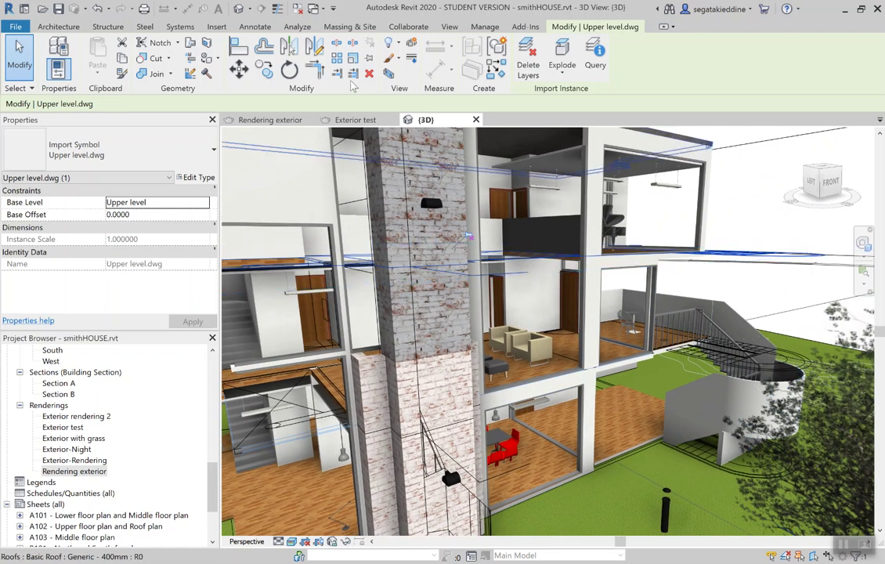
pyautogui.scroll(-1, 428, 368)
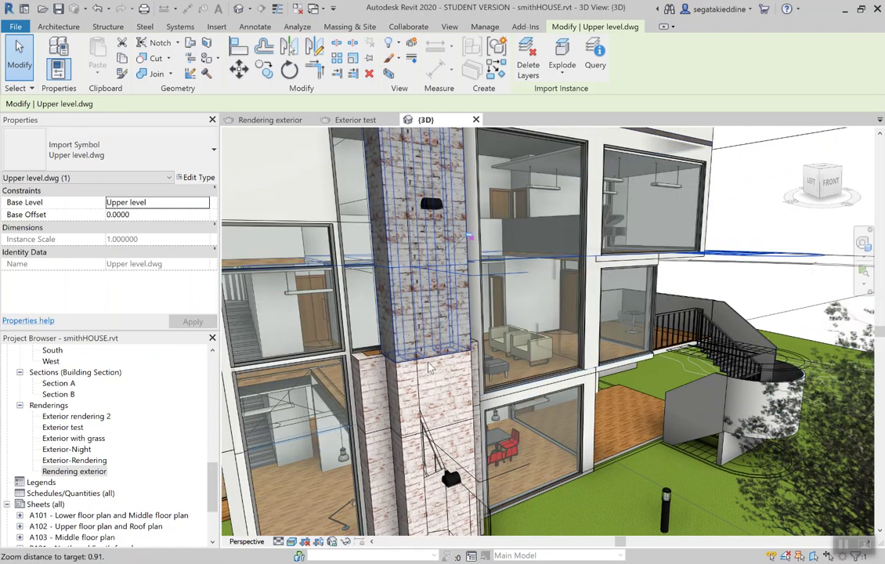
pyautogui.scroll(3, 428, 367)
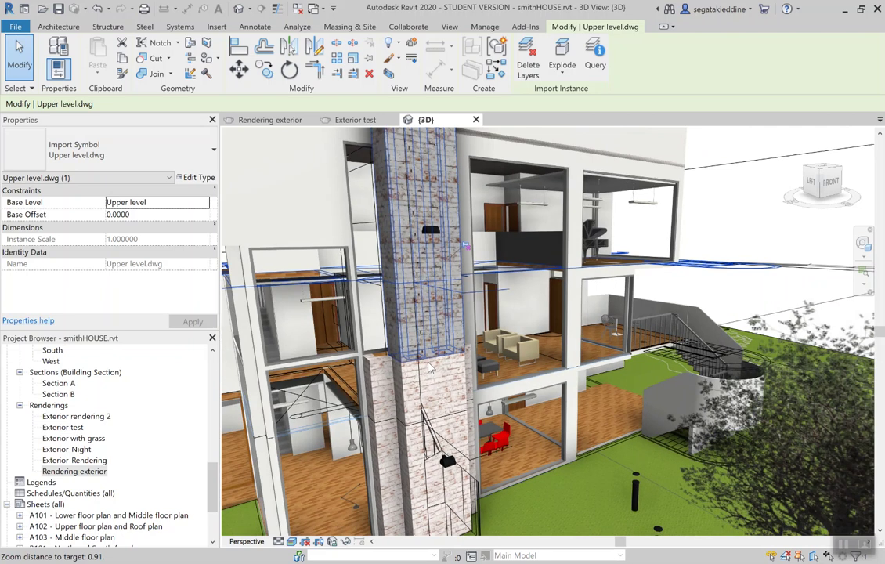
pyautogui.keyDown('shift'); pyautogui.moveTo(429, 367); pyautogui.dragTo(390, 273, button='middle'); pyautogui.keyUp('shift')
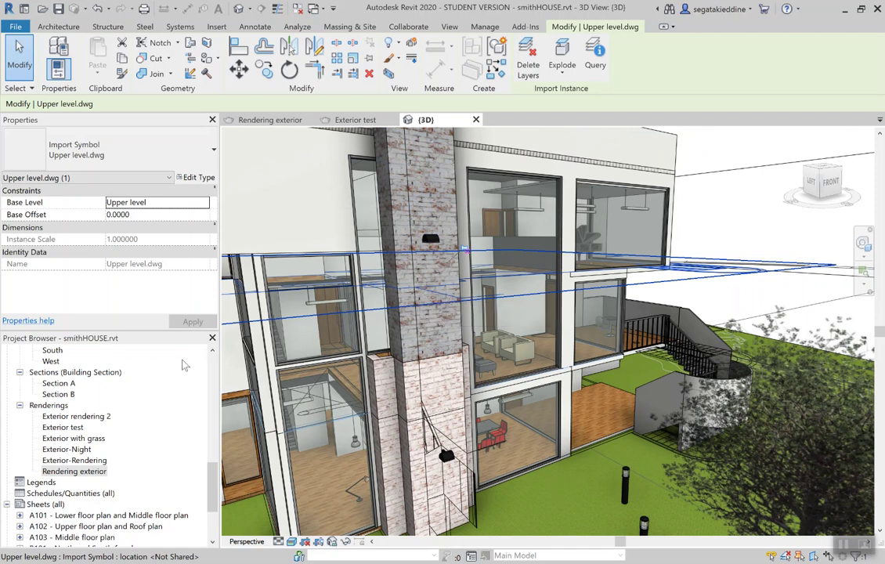
# Step: Review the saved renderings Rendering exterior, Exterior with grass, Exterior rendering 2, Exterior test and Exterior-Night
pyautogui.scroll(-3, 130, 454)
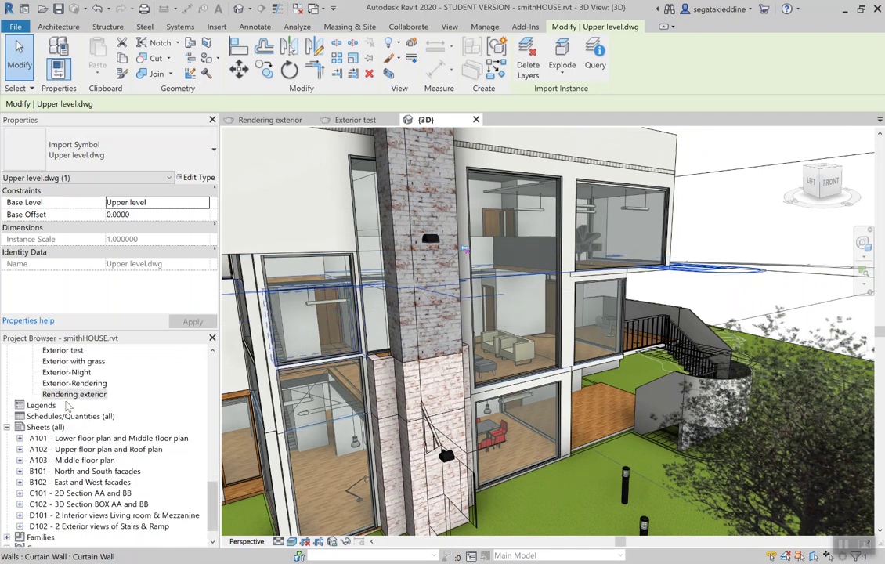
pyautogui.scroll(-1, 68, 405)
pyautogui.scroll(1, 66, 408)
pyautogui.doubleClick(67, 405)
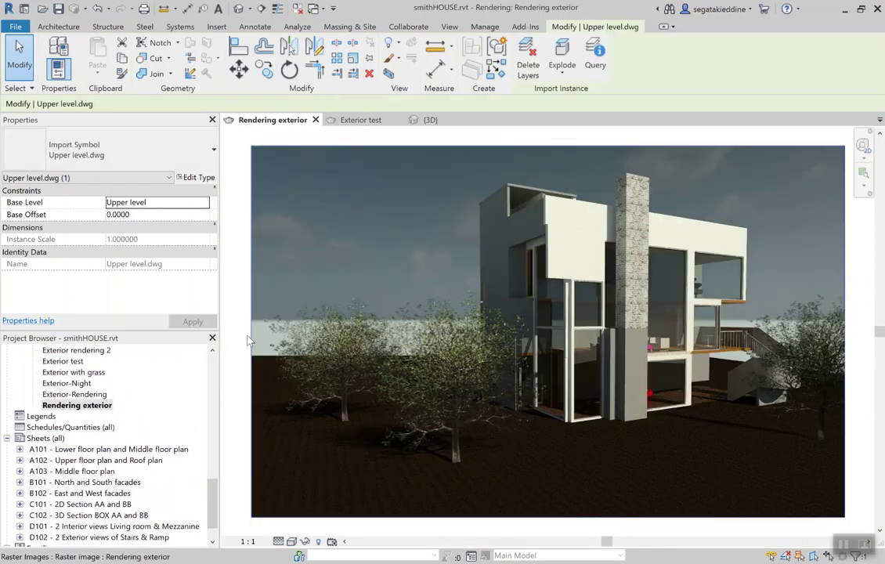
pyautogui.doubleClick(74, 373)
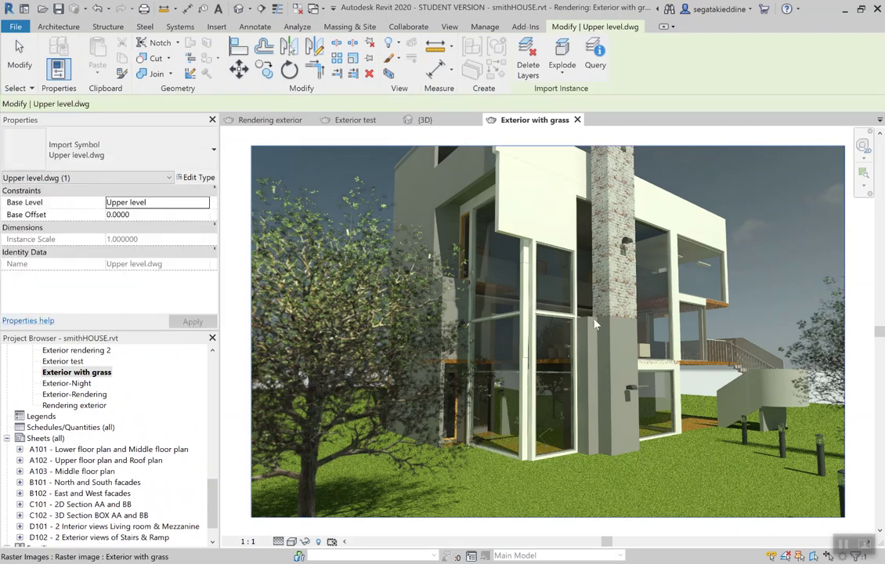
pyautogui.doubleClick(97, 352)
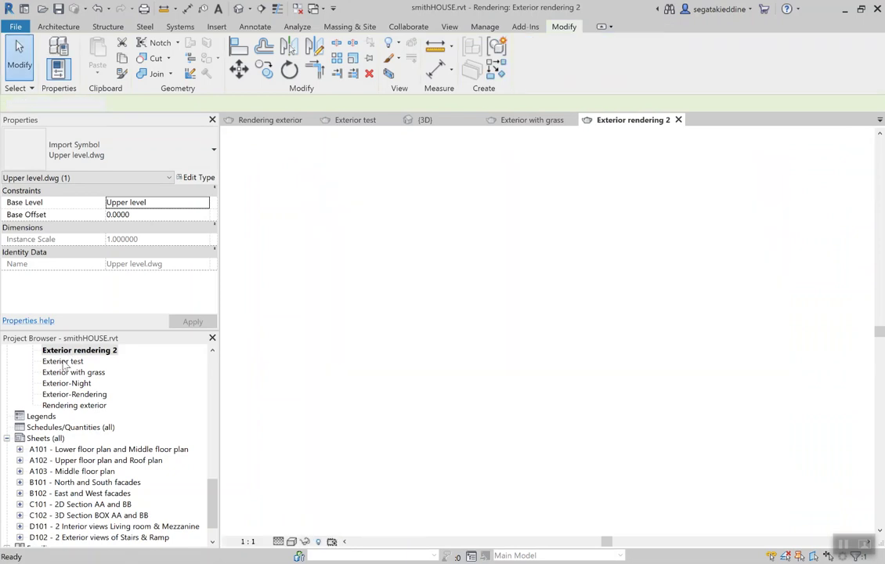
pyautogui.doubleClick(63, 362)
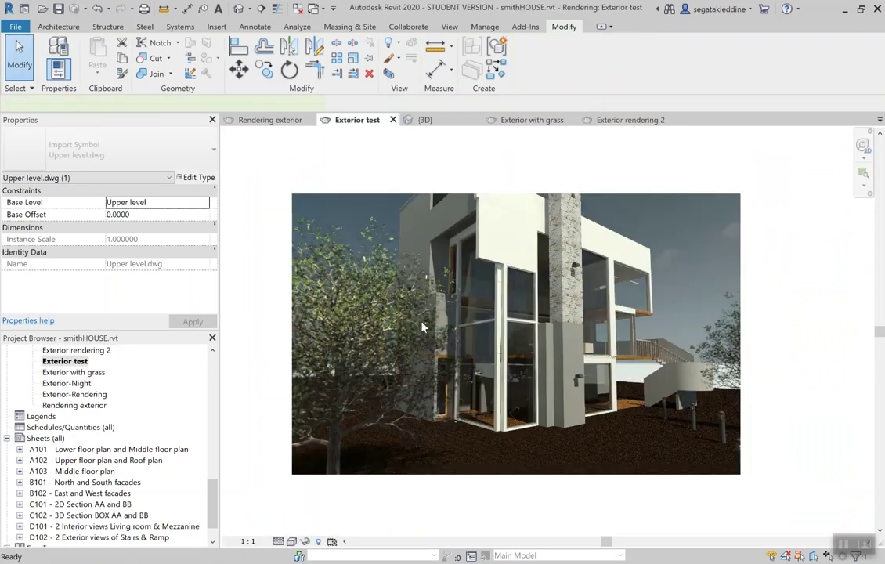
pyautogui.doubleClick(82, 384)
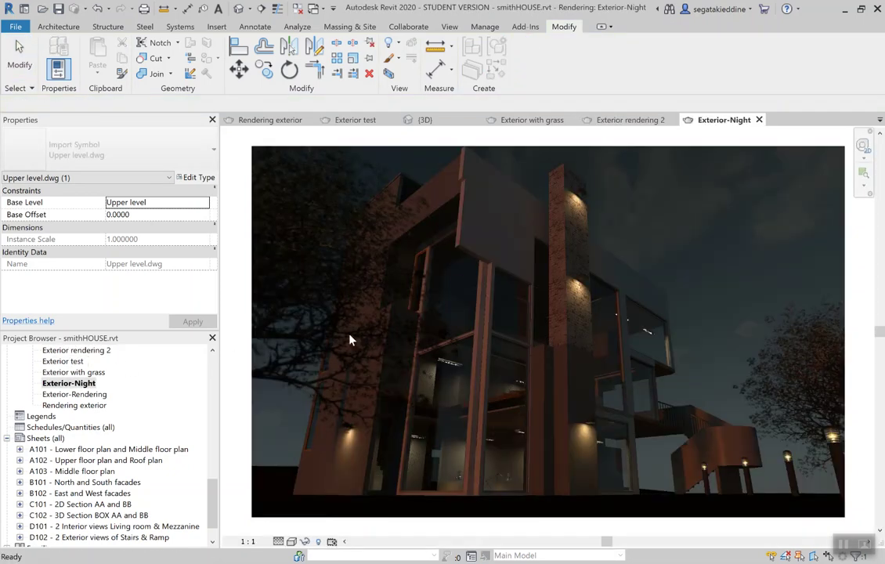